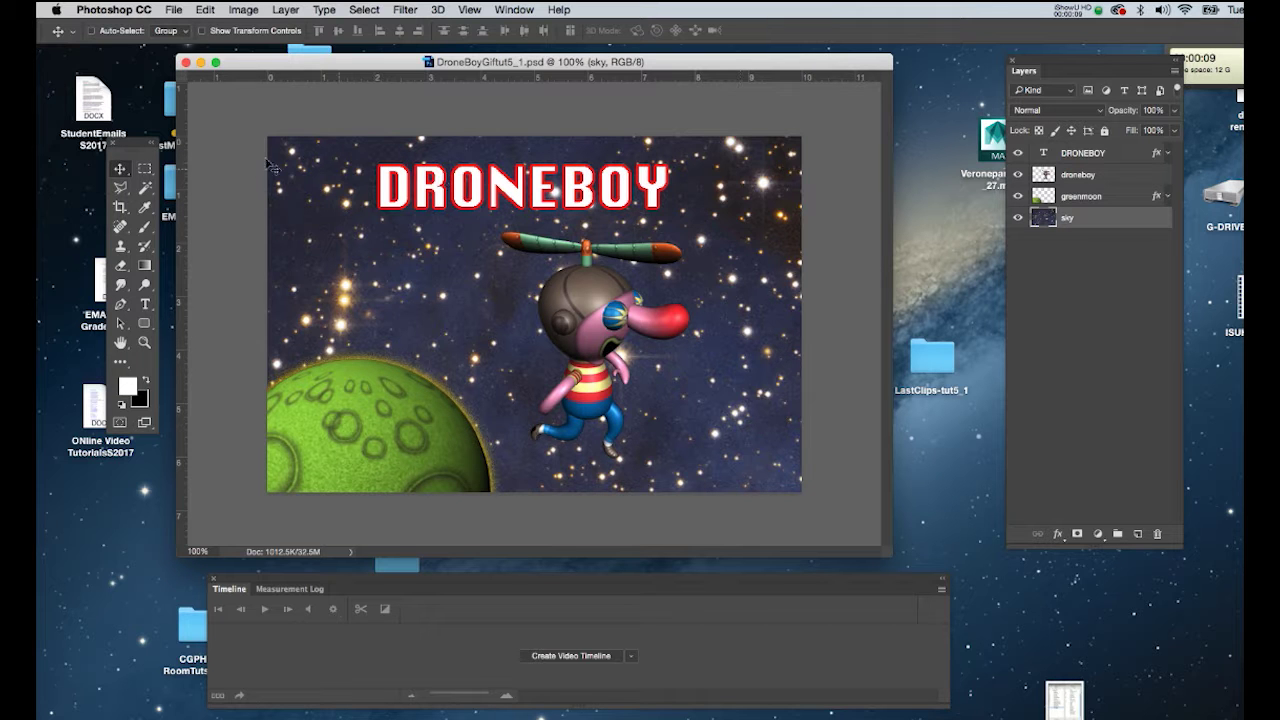
# Move the tools palette onto the document's edge and the Layers panel closer to the document, checking that the Timeline panel is enabled.
pyautogui.moveTo(133, 146); pyautogui.dragTo(219, 117)
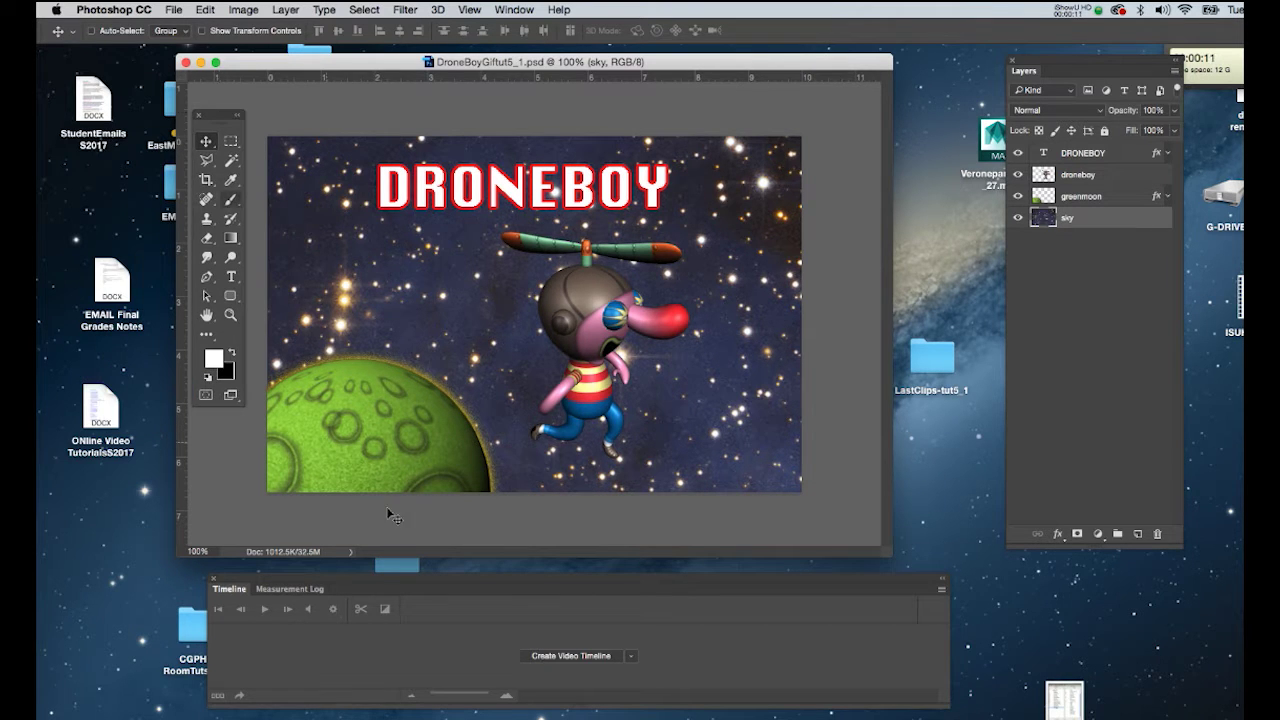
pyautogui.moveTo(1133, 70); pyautogui.dragTo(1105, 86)
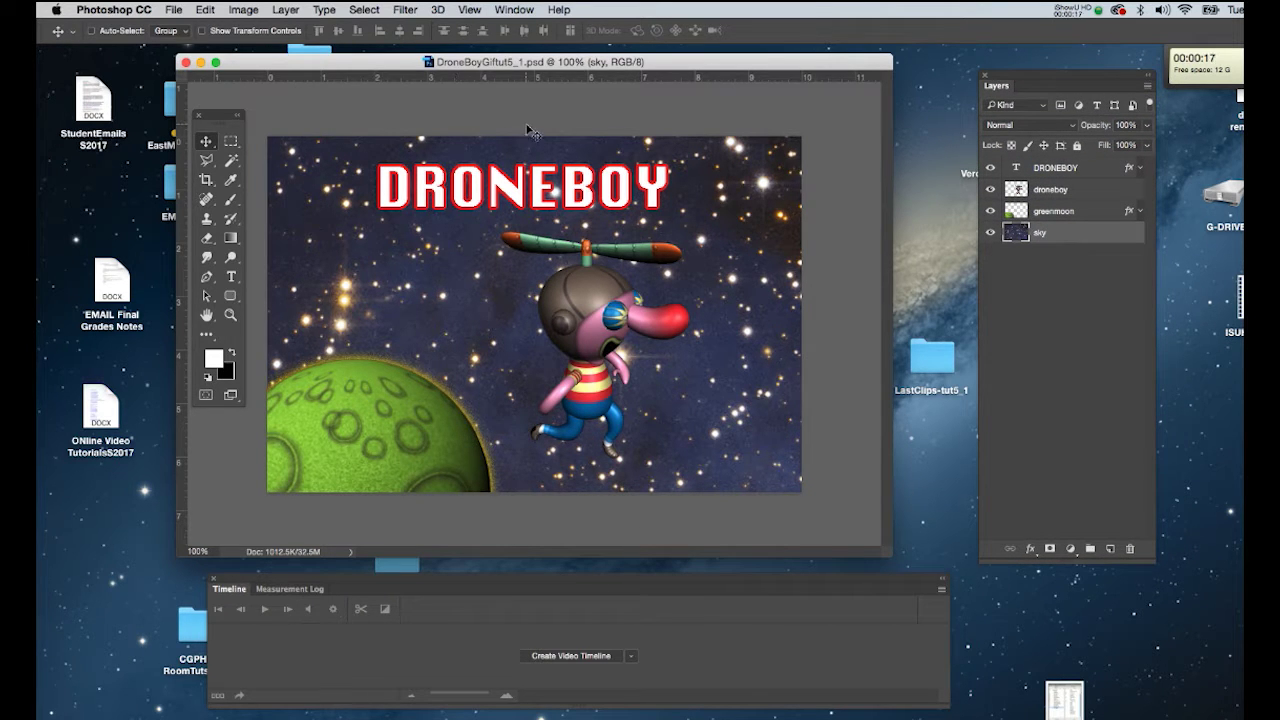
pyautogui.click(514, 10)
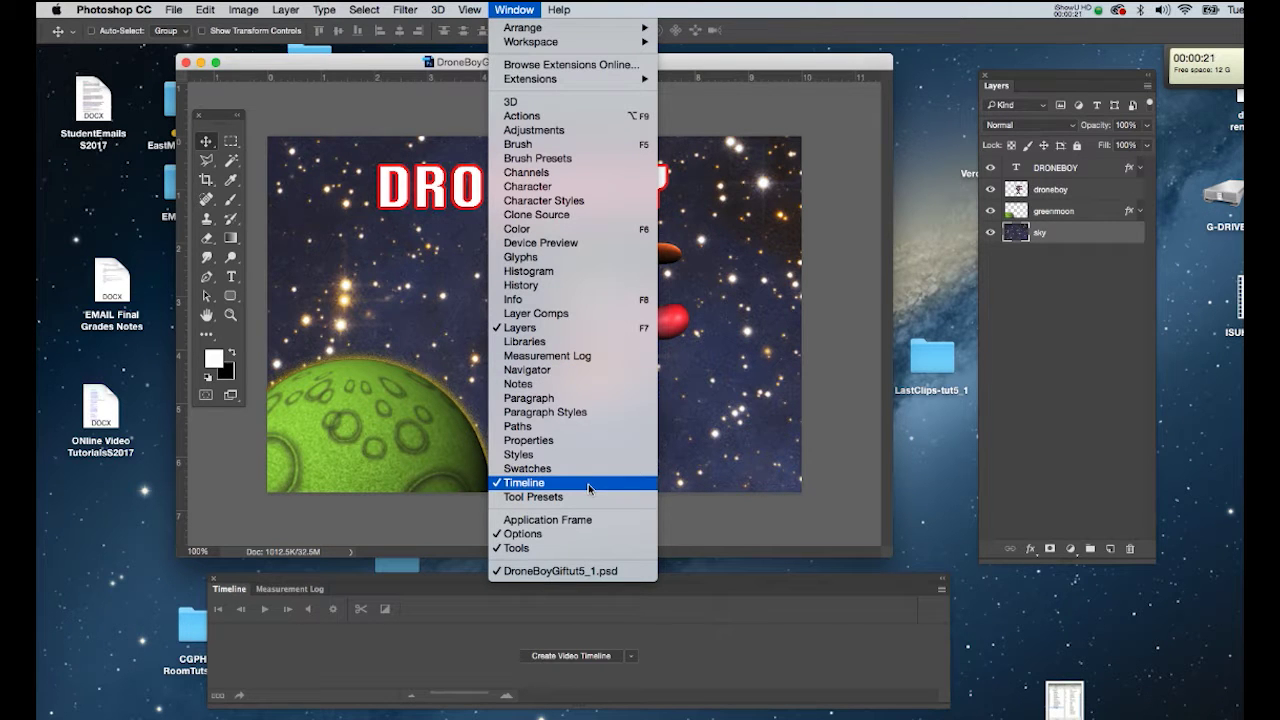
pyautogui.click(842, 468)
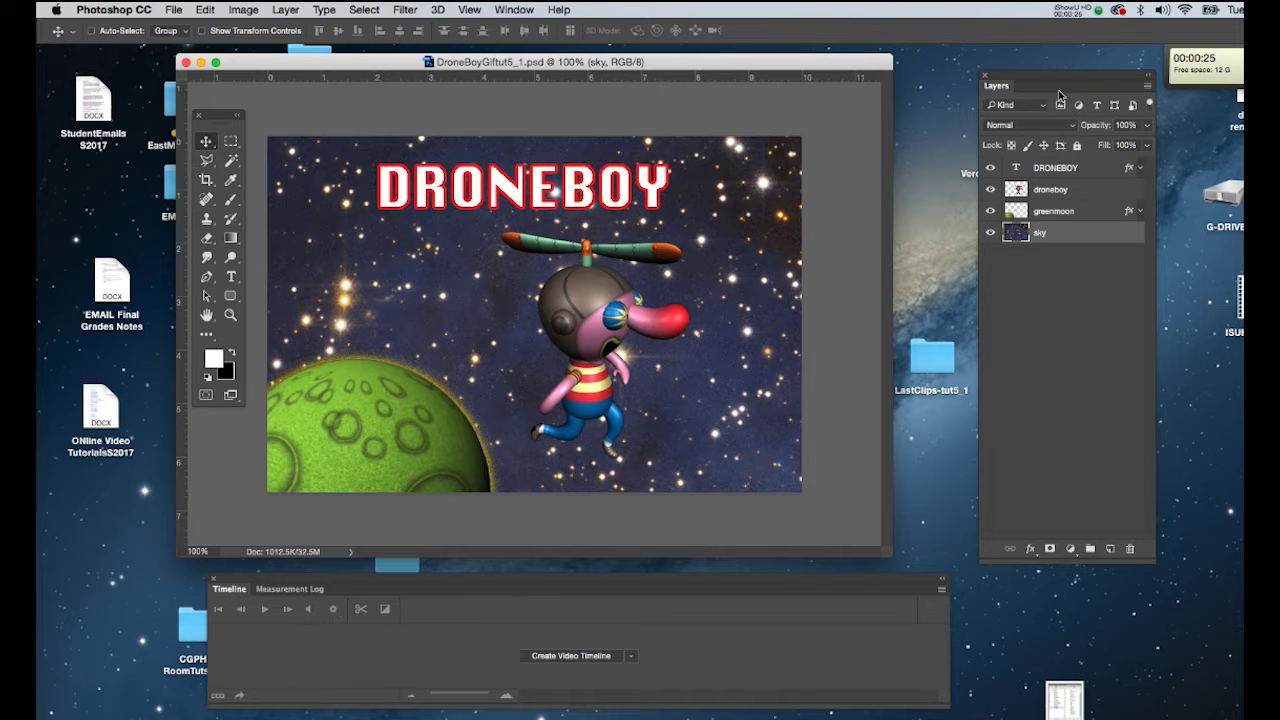
pyautogui.moveTo(1057, 83); pyautogui.dragTo(1003, 88)
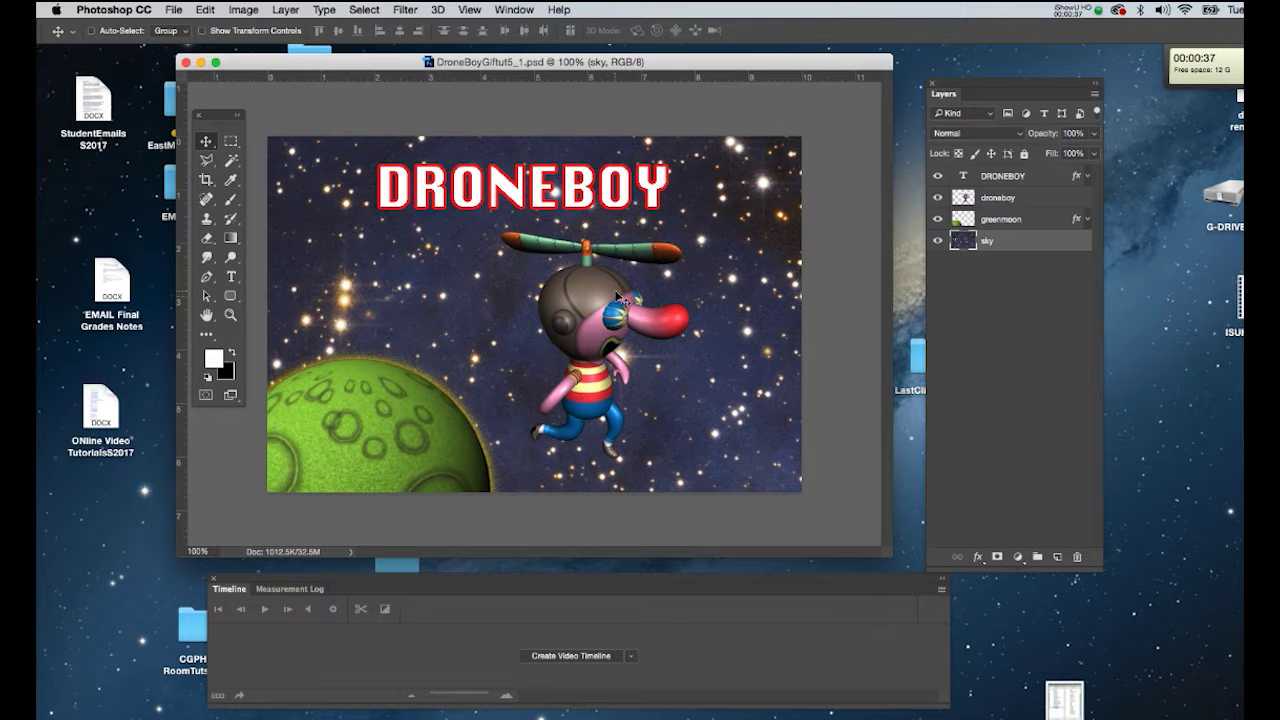
# Create a video timeline for the document and enlarge the Timeline panel to show all layer tracks.
pyautogui.moveTo(585, 580); pyautogui.dragTo(585, 499)
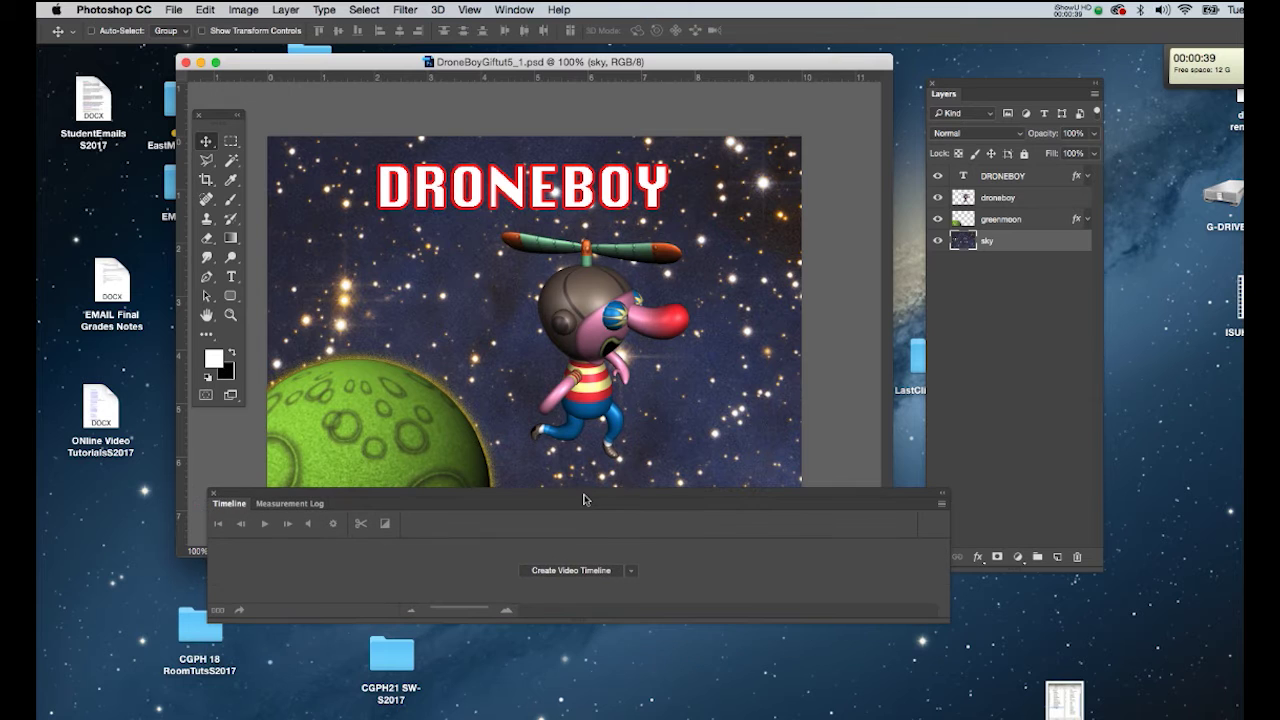
pyautogui.click(587, 572)
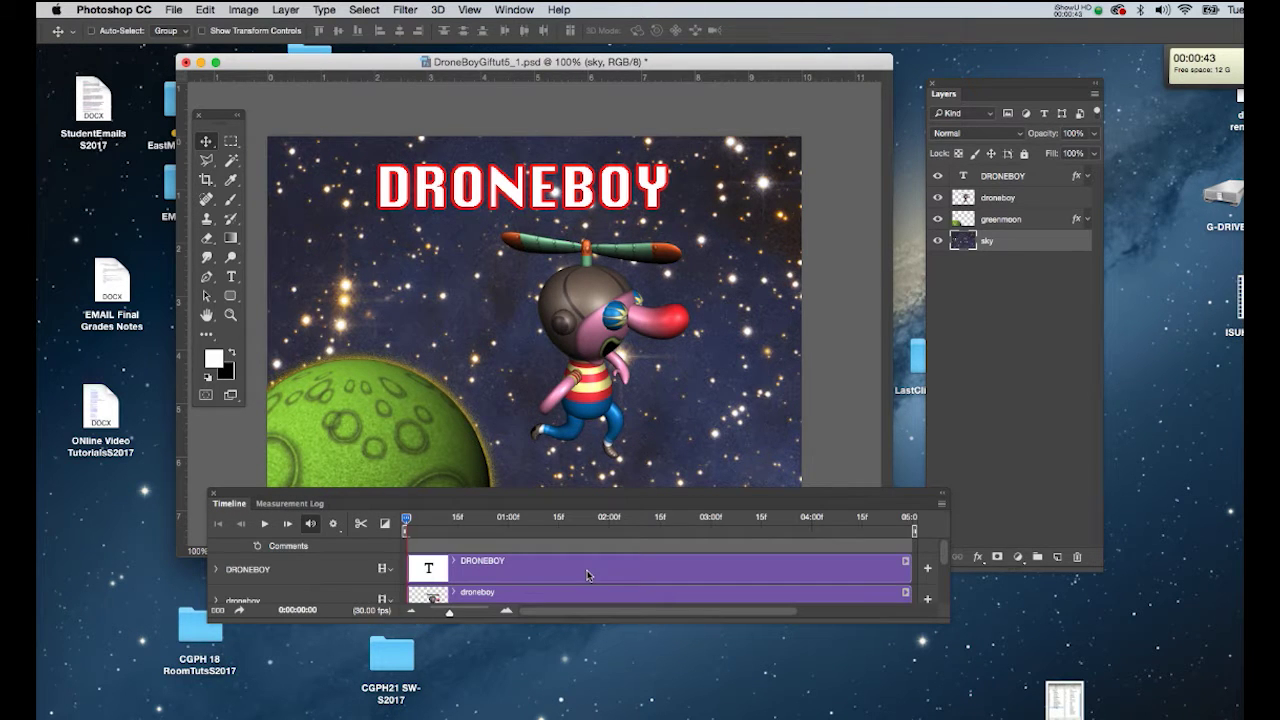
pyautogui.moveTo(670, 496); pyautogui.dragTo(692, 451)
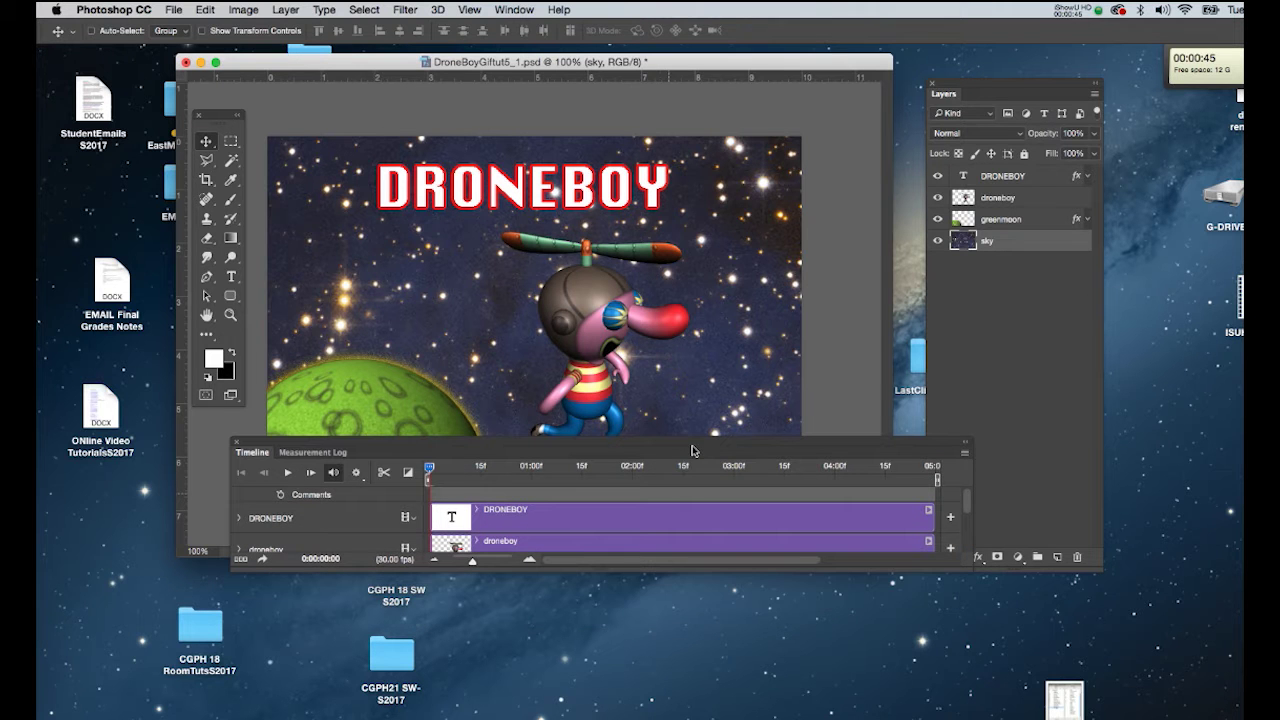
pyautogui.moveTo(969, 566); pyautogui.dragTo(1042, 688)
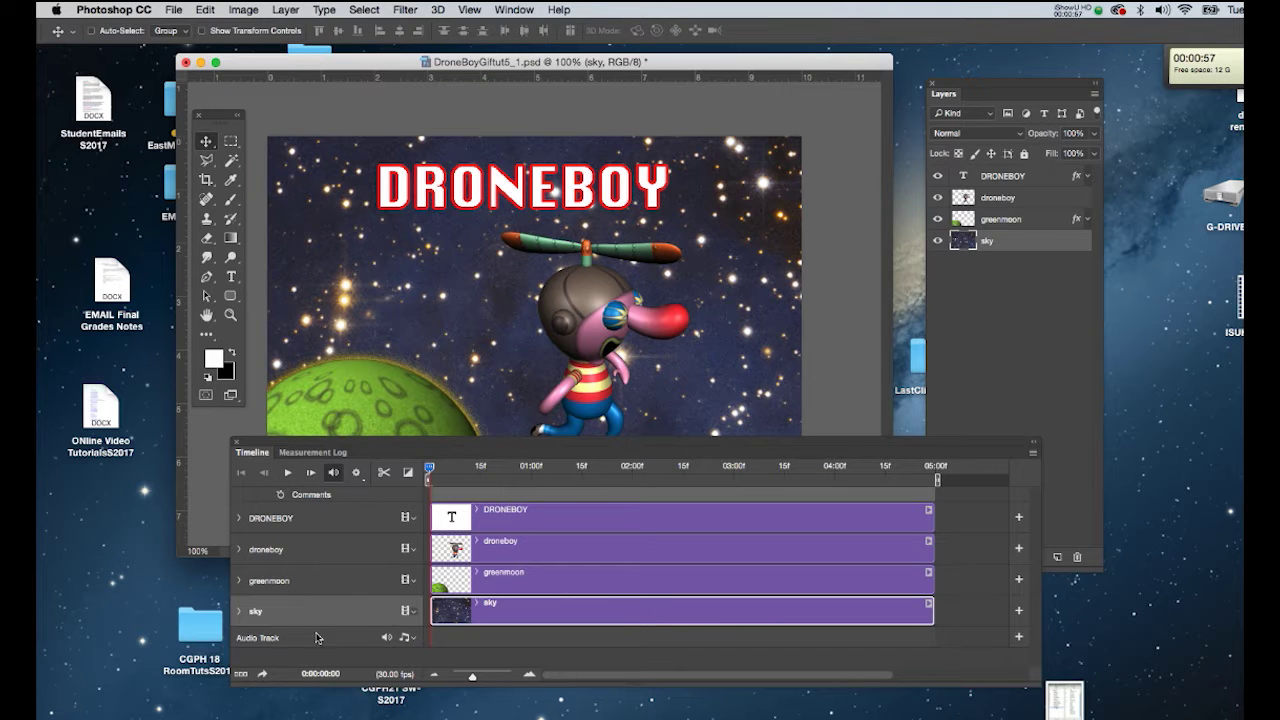
# Convert the video timeline to a frame animation and reposition the Timeline panel below the artwork.
pyautogui.click(242, 676)
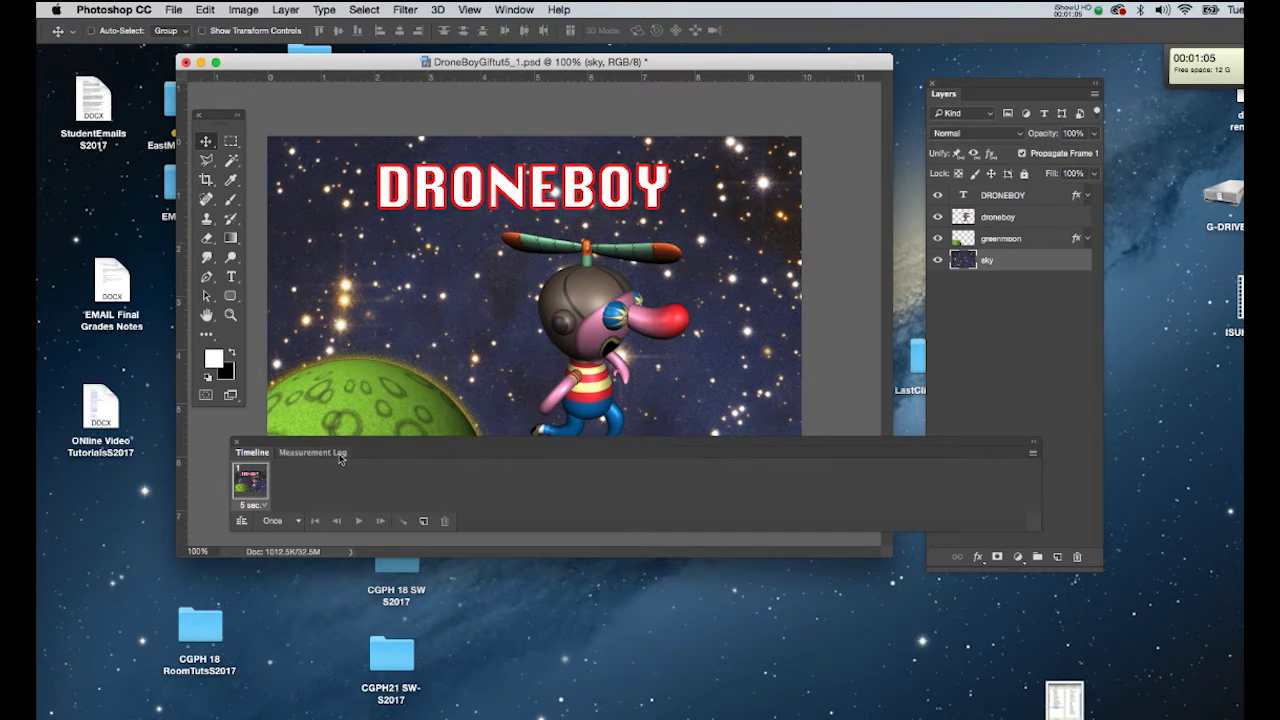
pyautogui.moveTo(345, 443); pyautogui.dragTo(323, 503)
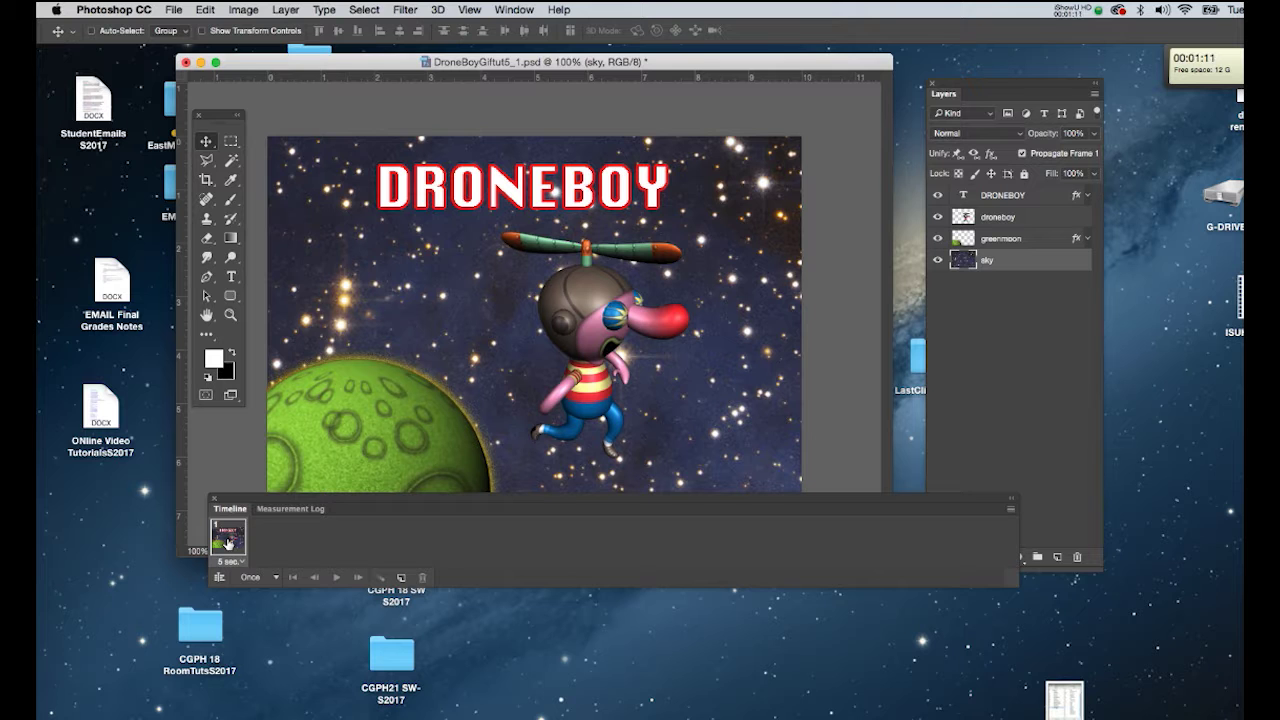
pyautogui.moveTo(306, 501); pyautogui.dragTo(326, 514)
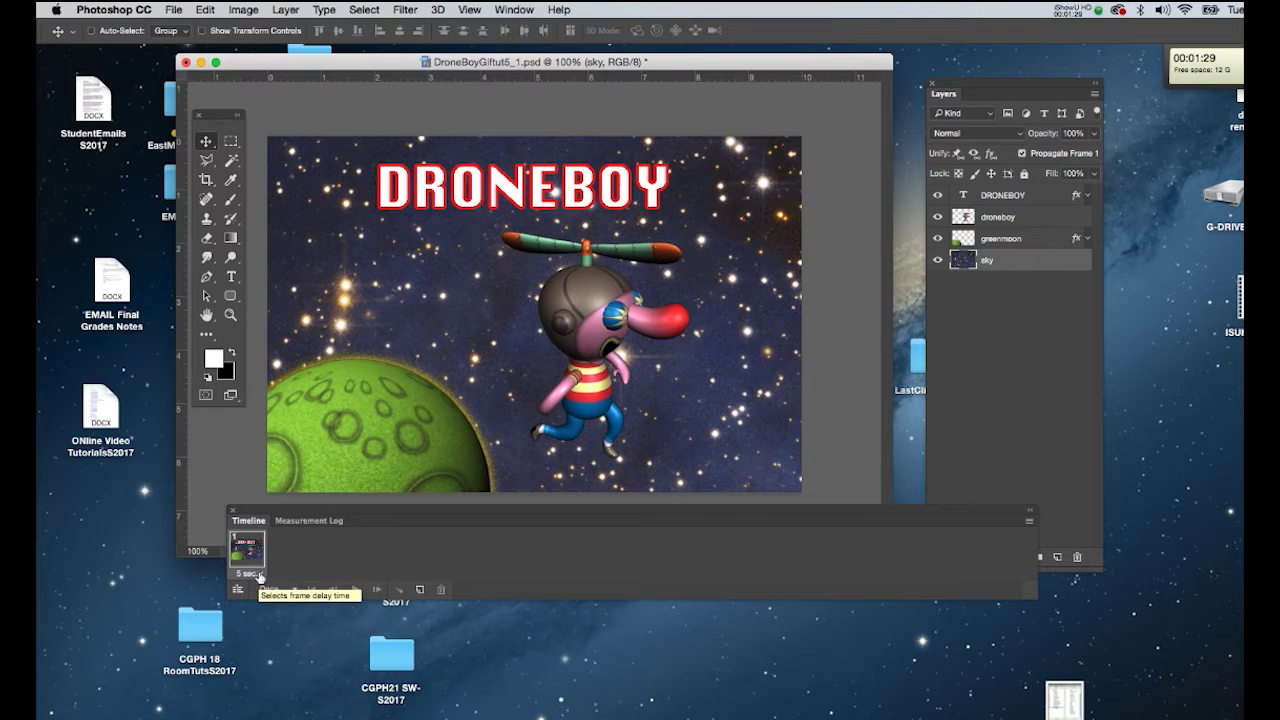
# Set the first frame's delay time to No delay and the animation's looping to Forever.
pyautogui.click(252, 574)
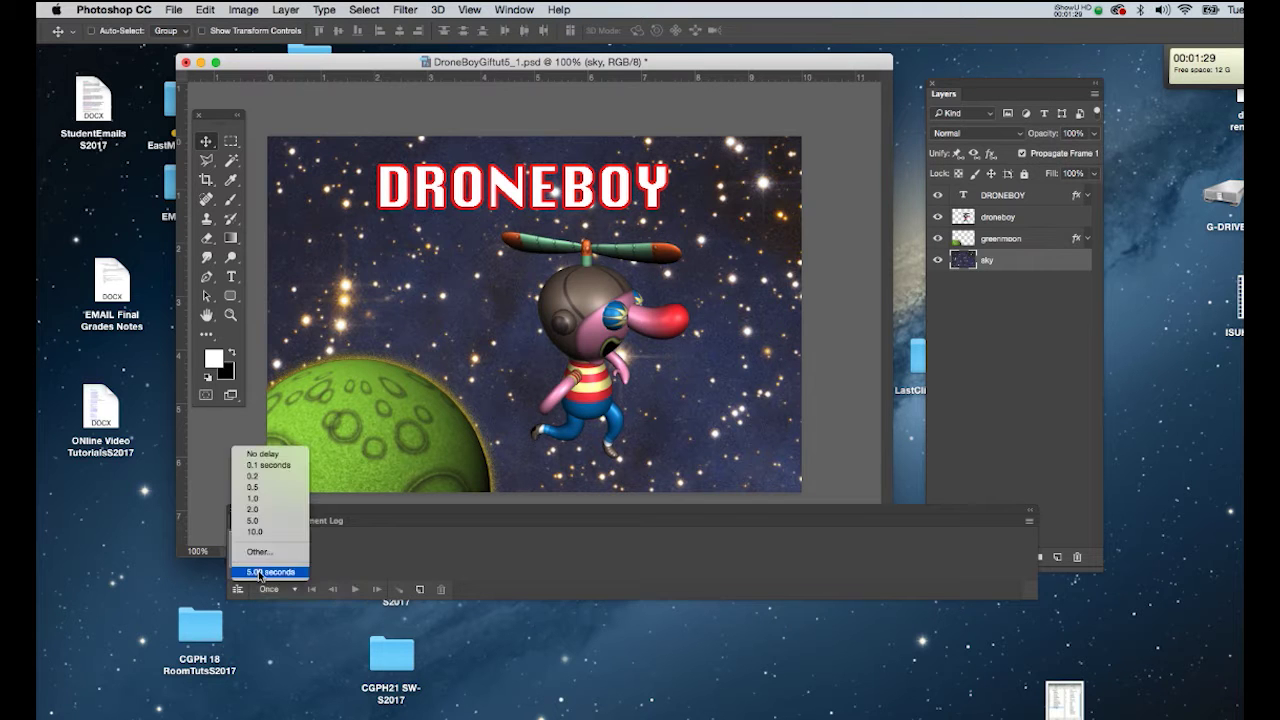
pyautogui.click(295, 457)
pyautogui.moveTo(385, 505)
pyautogui.mouseDown()
pyautogui.moveTo(393, 498)
pyautogui.moveTo(389, 521)
pyautogui.mouseUp()
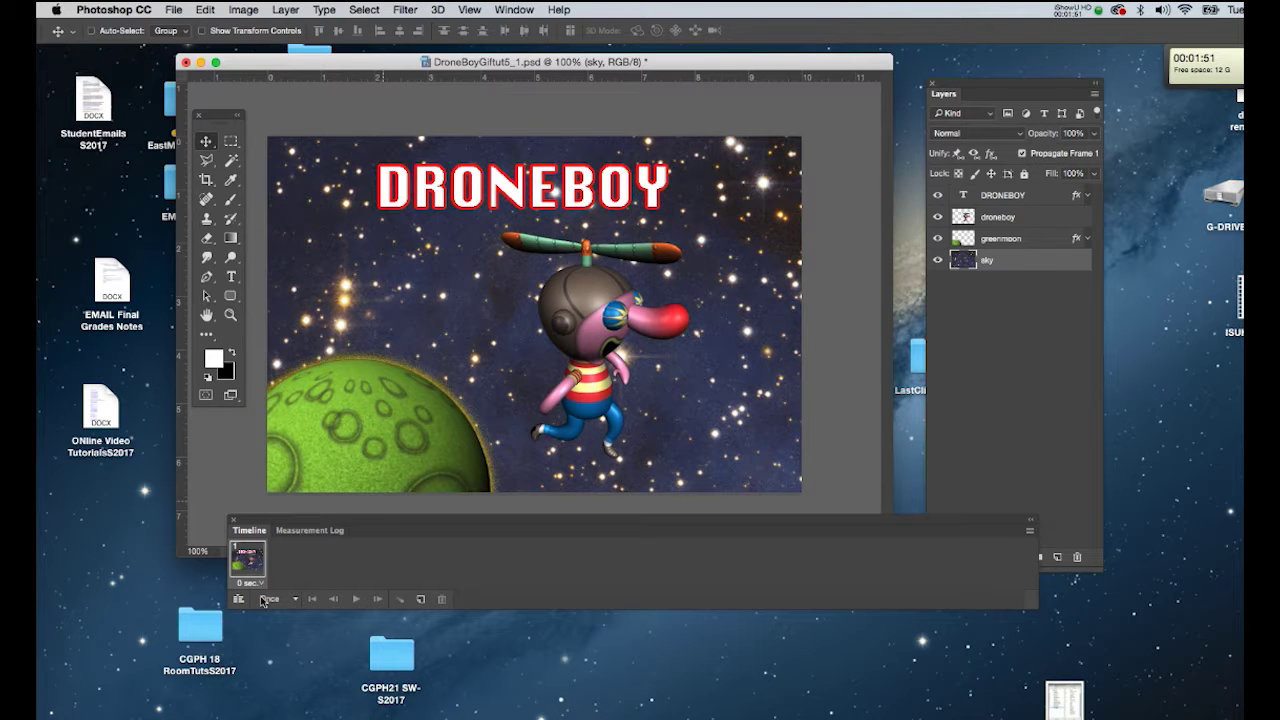
pyautogui.click(296, 602)
pyautogui.click(289, 618)
# Hide the DRONEBOY, droneboy and greenmoon layers in frame 1, leaving only the sky layer visible.
pyautogui.click(937, 195)
pyautogui.click(937, 216)
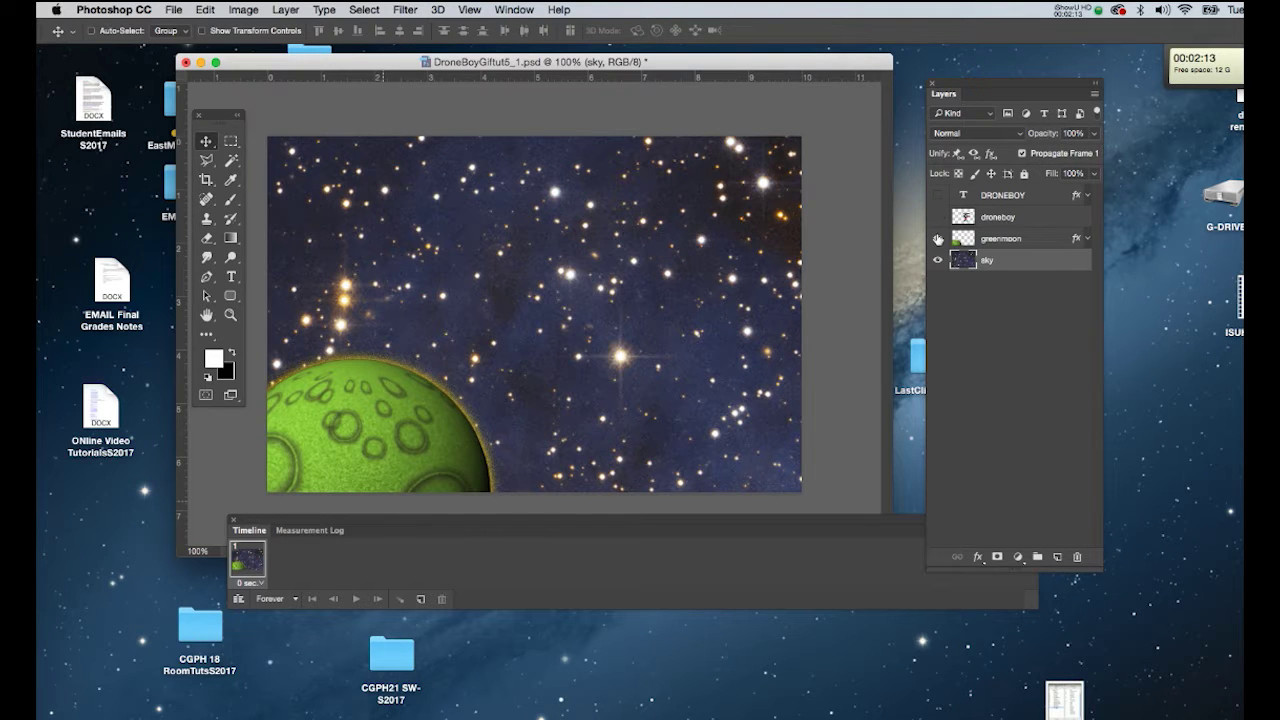
pyautogui.click(937, 238)
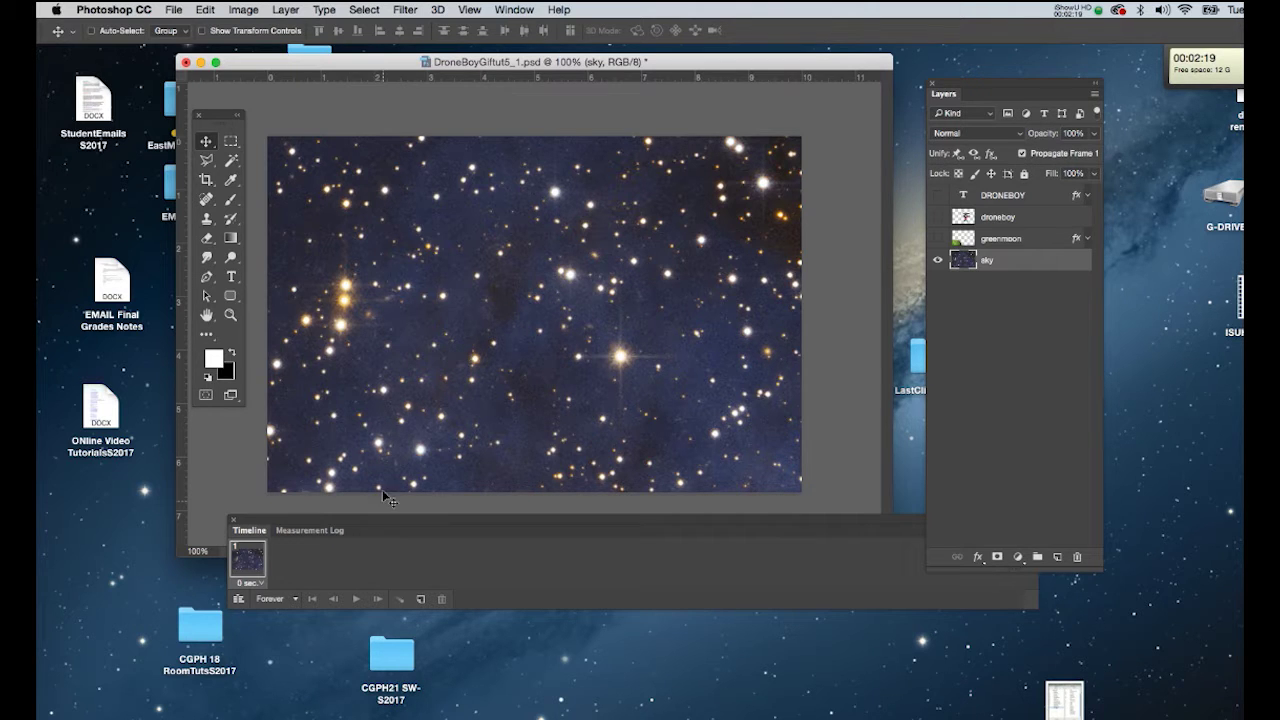
# Duplicate the first frame to add frame 2 and make the greenmoon layer visible in it.
pyautogui.moveTo(359, 516); pyautogui.dragTo(350, 522)
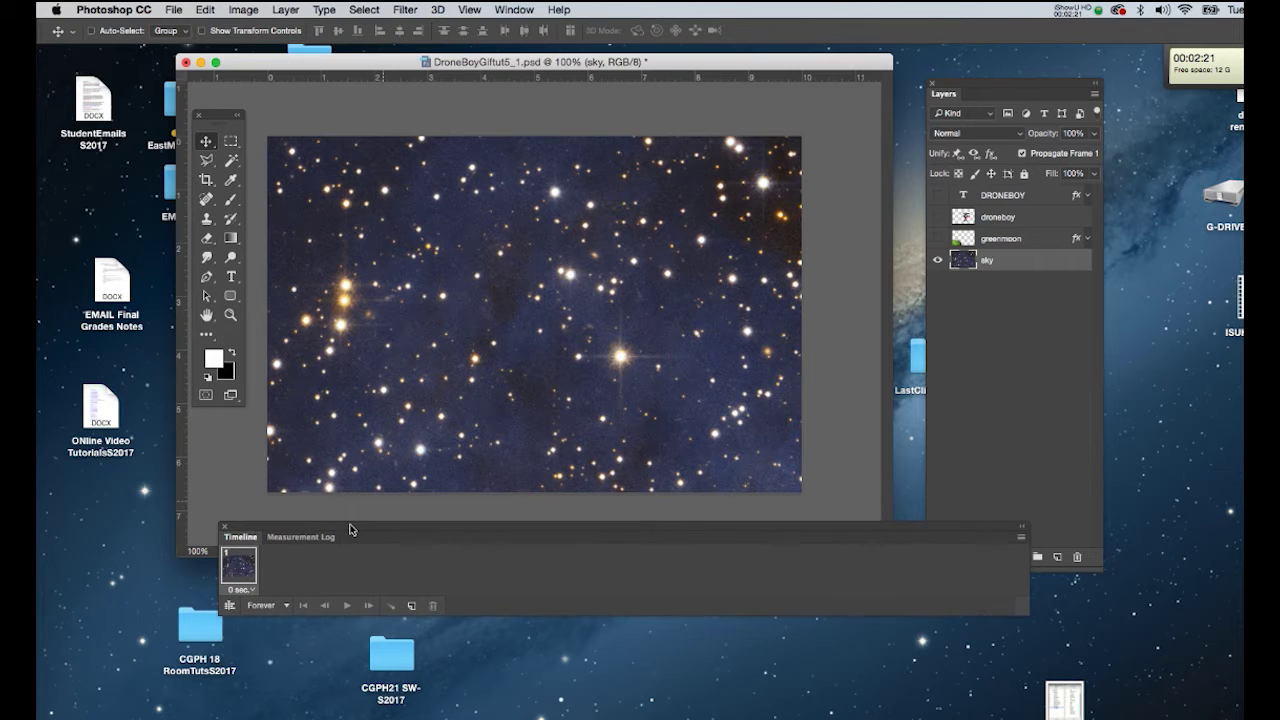
pyautogui.click(412, 607)
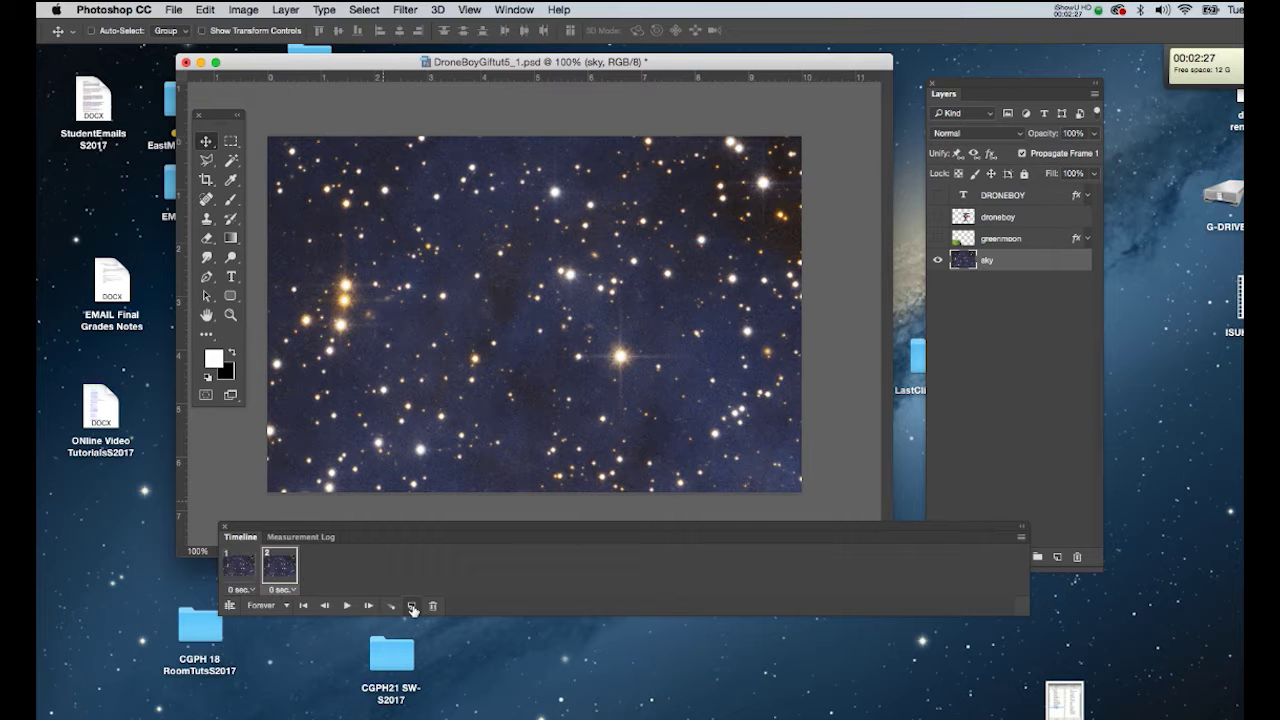
pyautogui.moveTo(395, 530); pyautogui.dragTo(381, 536)
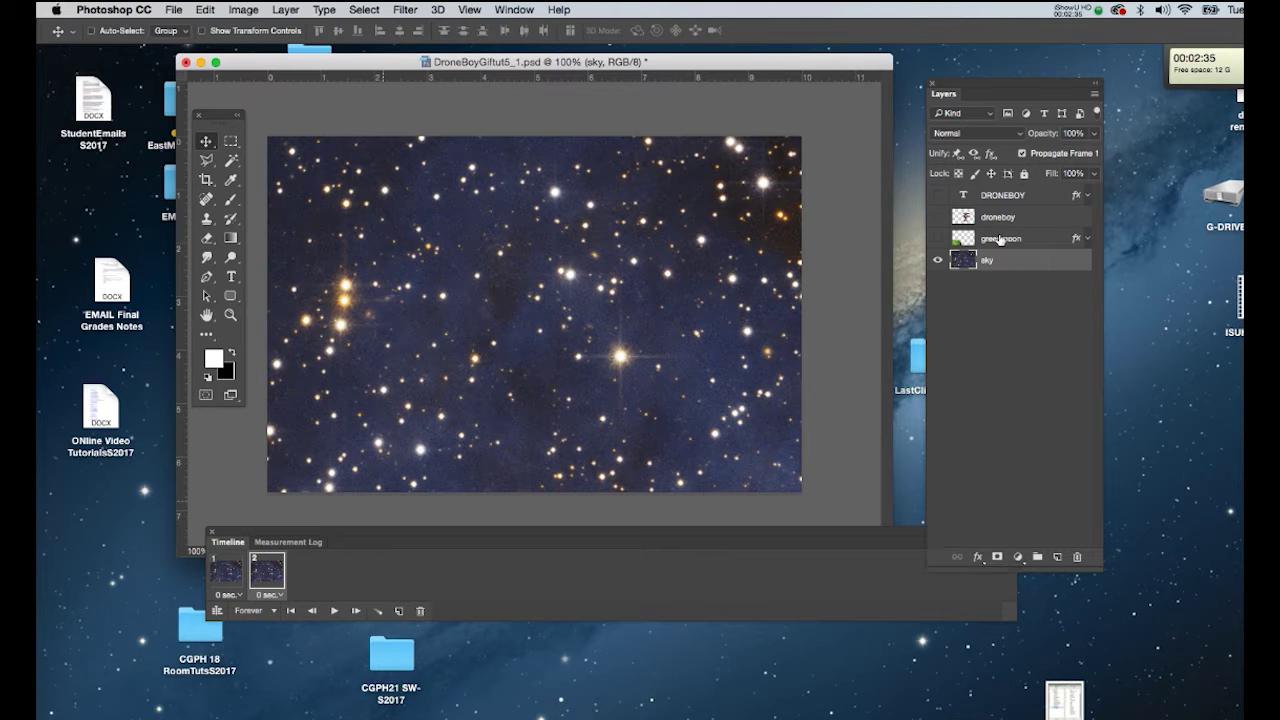
pyautogui.click(1000, 240)
pyautogui.click(938, 239)
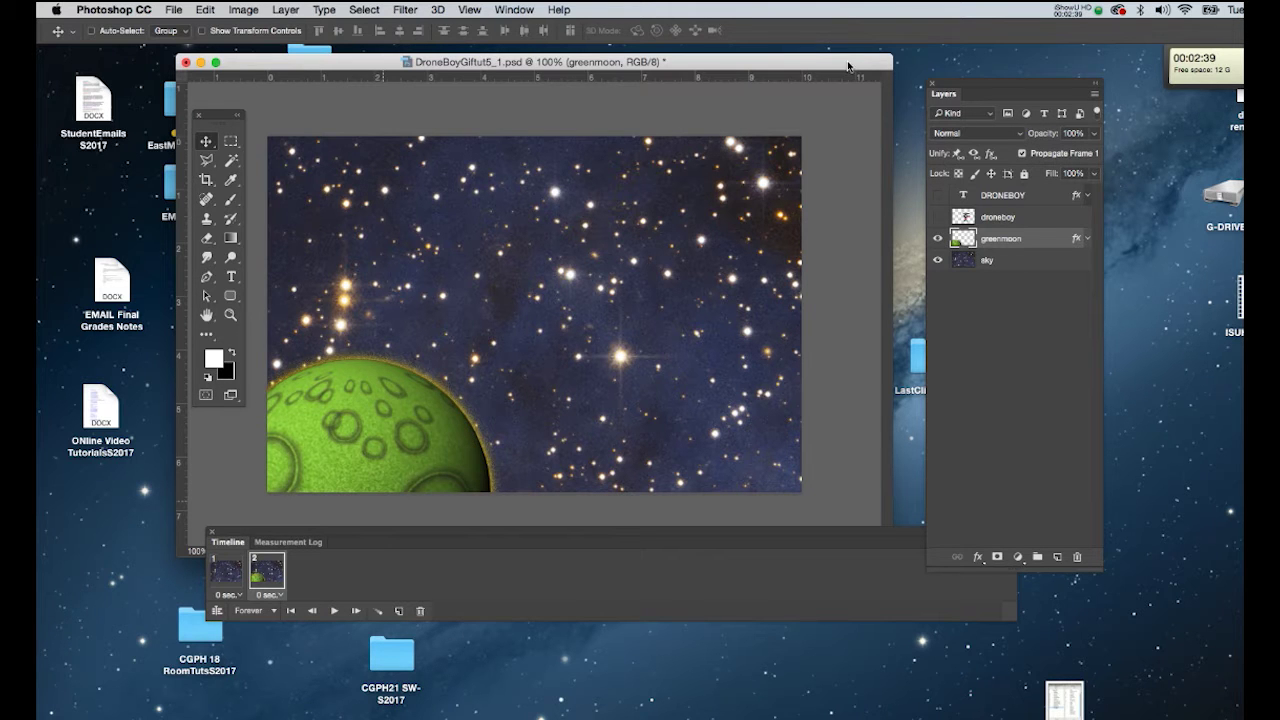
# Enlarge the document window and move the Timeline and Layers panels clear of it to free pasteboard space around the canvas.
pyautogui.moveTo(878, 535); pyautogui.dragTo(870, 577)
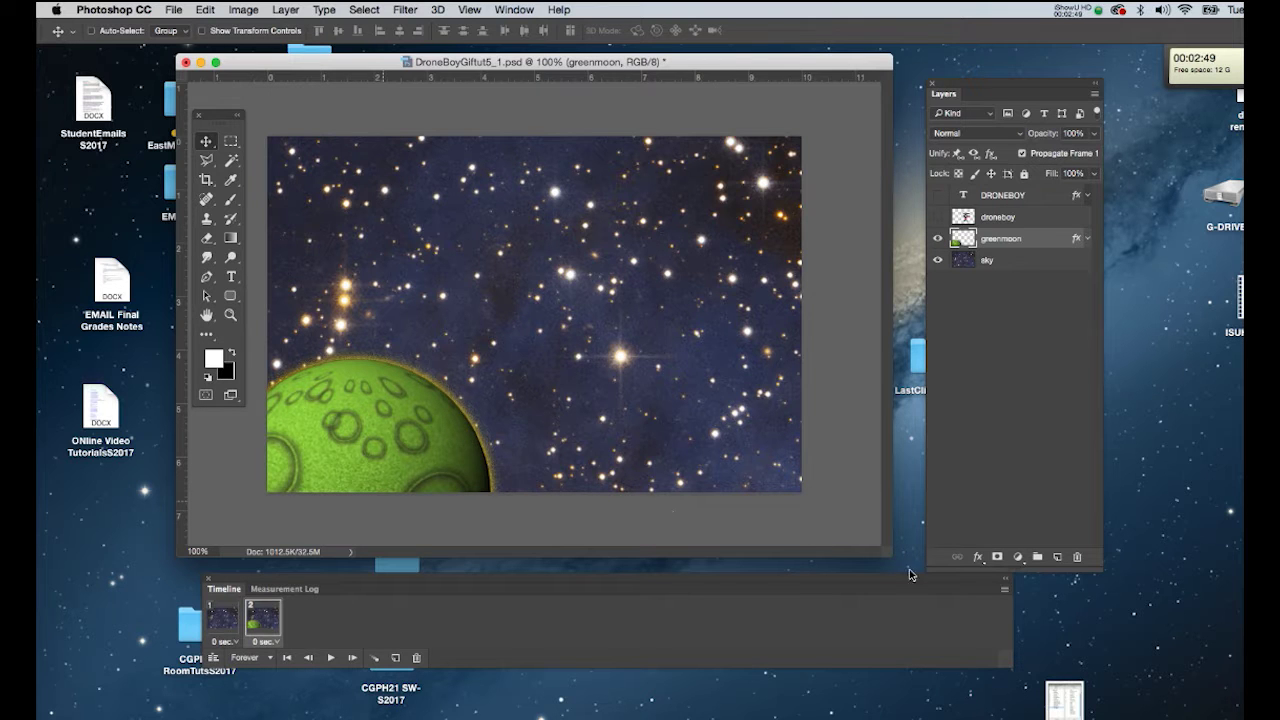
pyautogui.moveTo(890, 554); pyautogui.dragTo(944, 577)
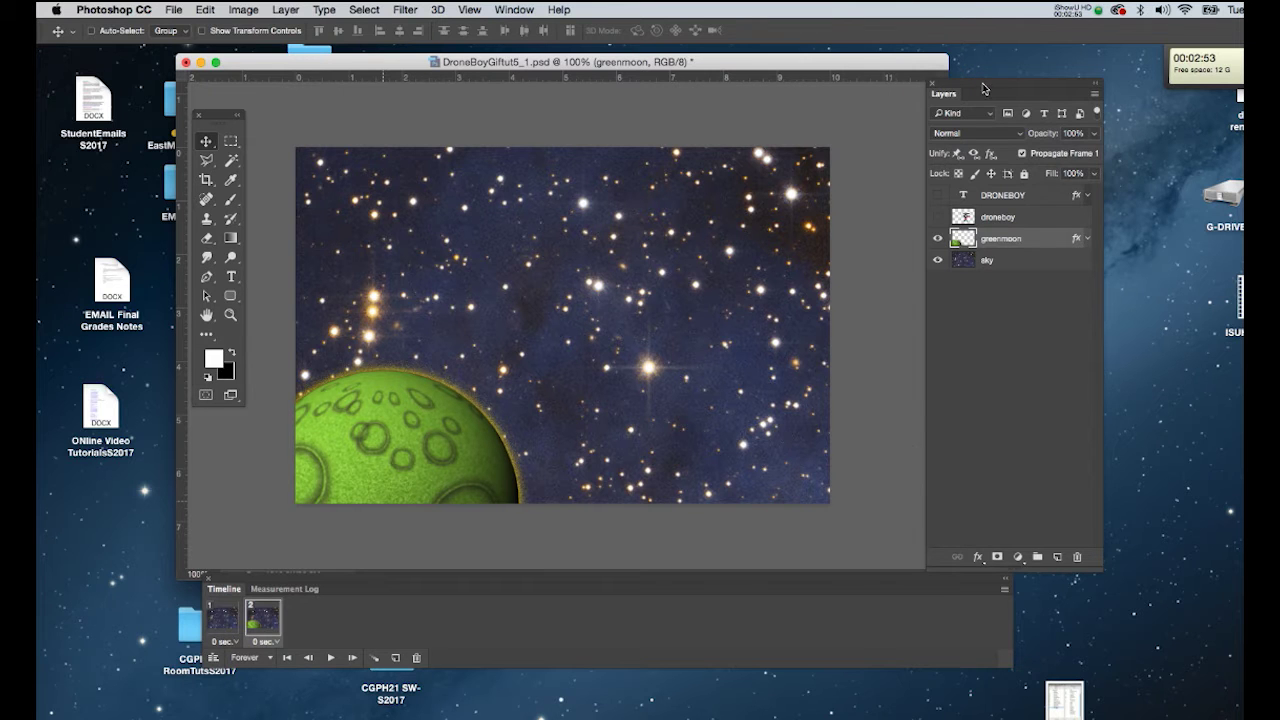
pyautogui.moveTo(984, 90); pyautogui.dragTo(1036, 70)
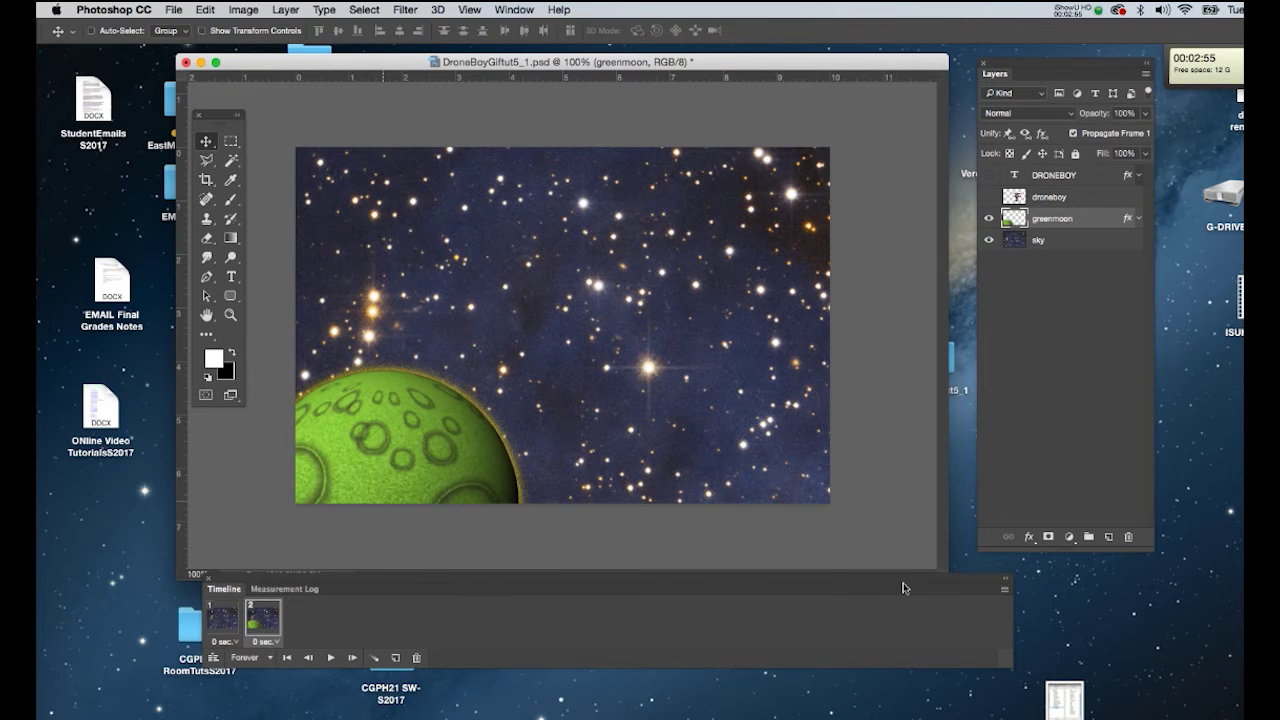
pyautogui.moveTo(903, 586); pyautogui.dragTo(966, 585)
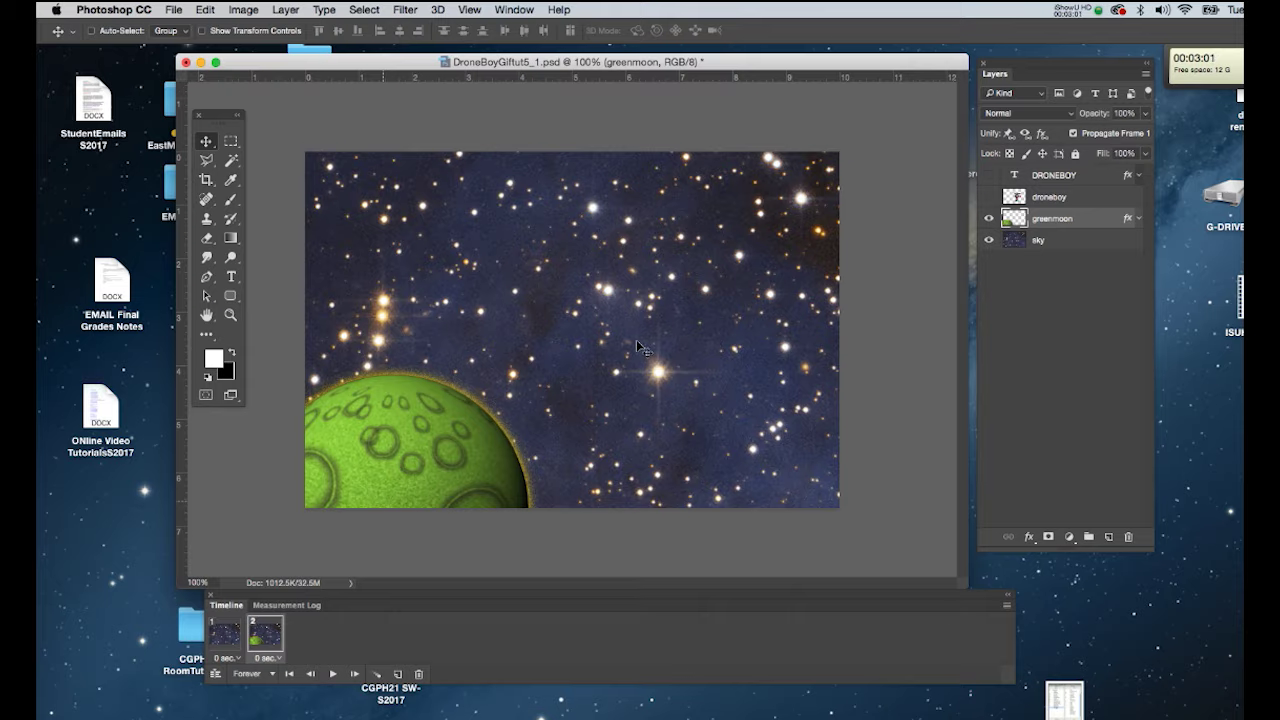
# Show transform controls and move the green moon fully off the canvas past its lower right edge in frame 2.
pyautogui.click(202, 31)
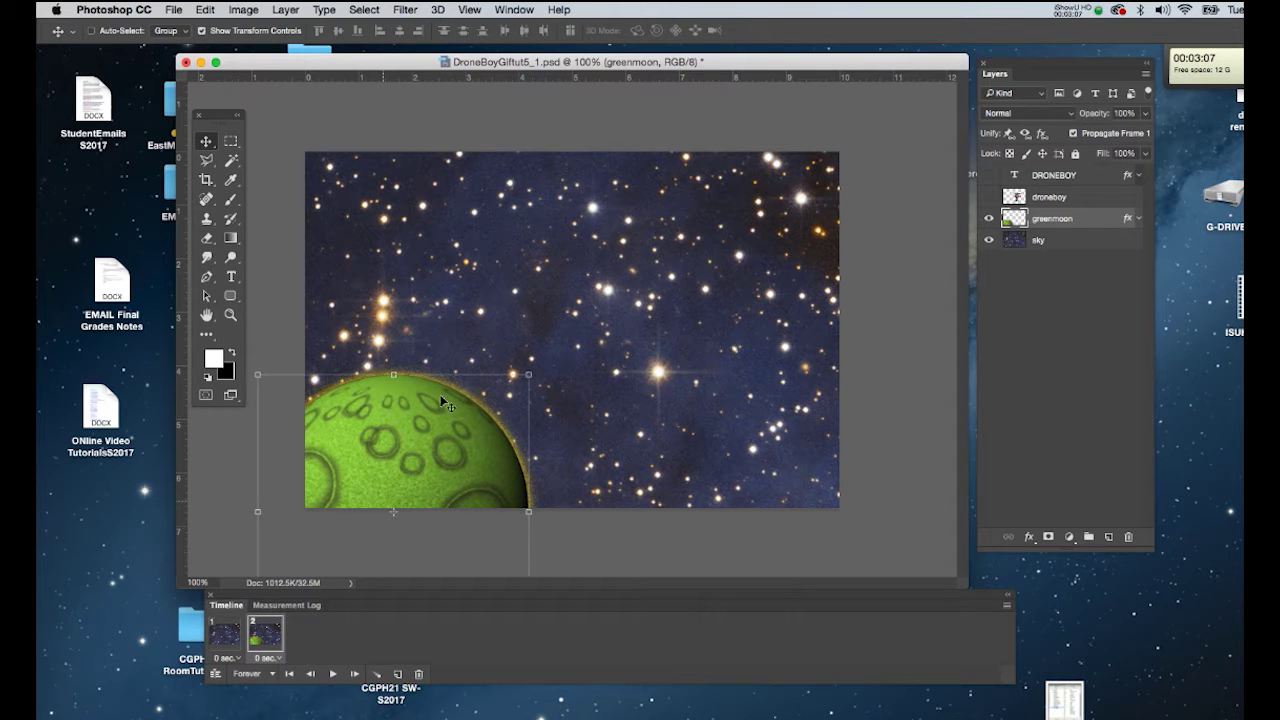
pyautogui.moveTo(360, 460); pyautogui.dragTo(893, 469)
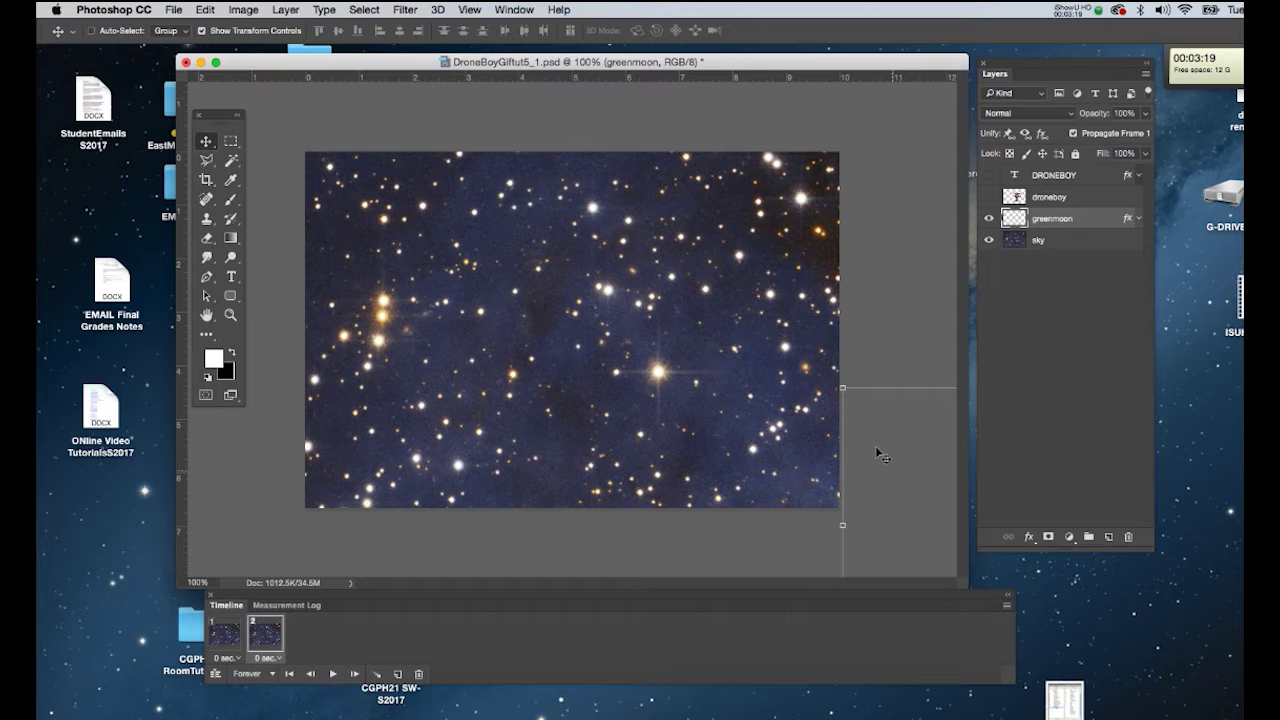
# Add frame 3 and move the green moon back onto the canvas, partly cut off at the lower left corner.
pyautogui.click(397, 676)
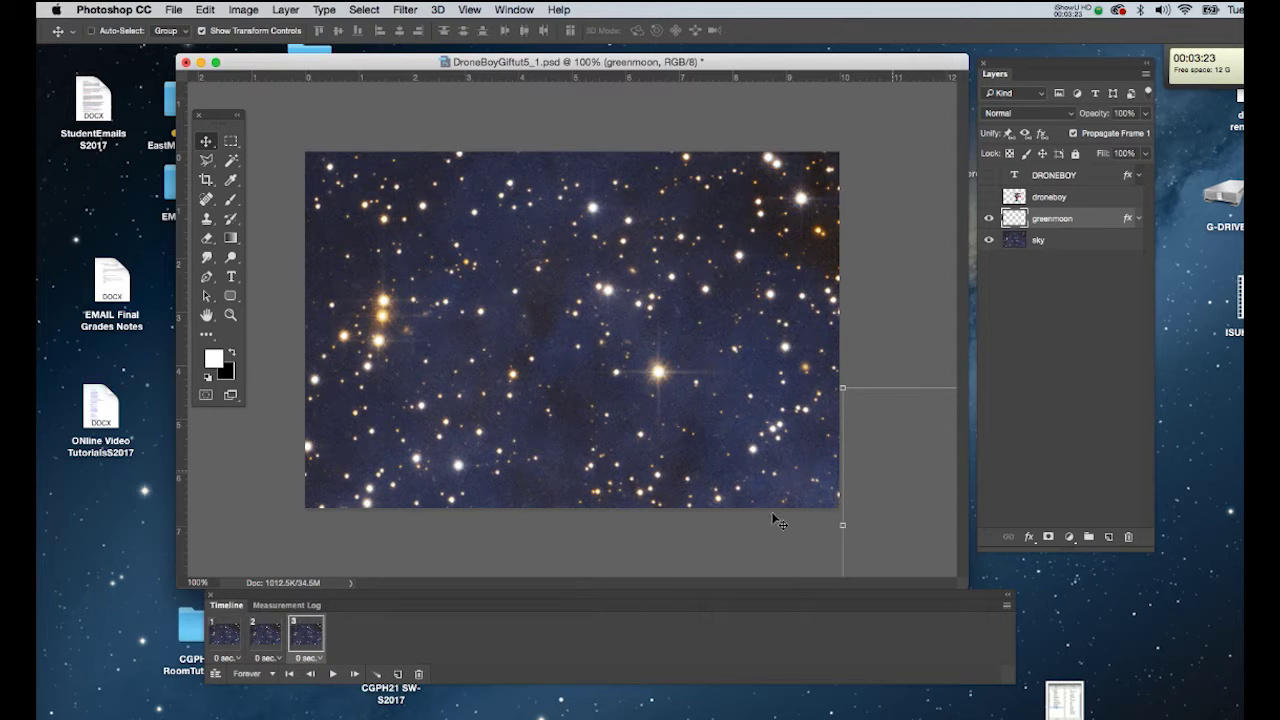
pyautogui.moveTo(900, 472); pyautogui.dragTo(330, 503)
pyautogui.moveTo(337, 507); pyautogui.dragTo(342, 509)
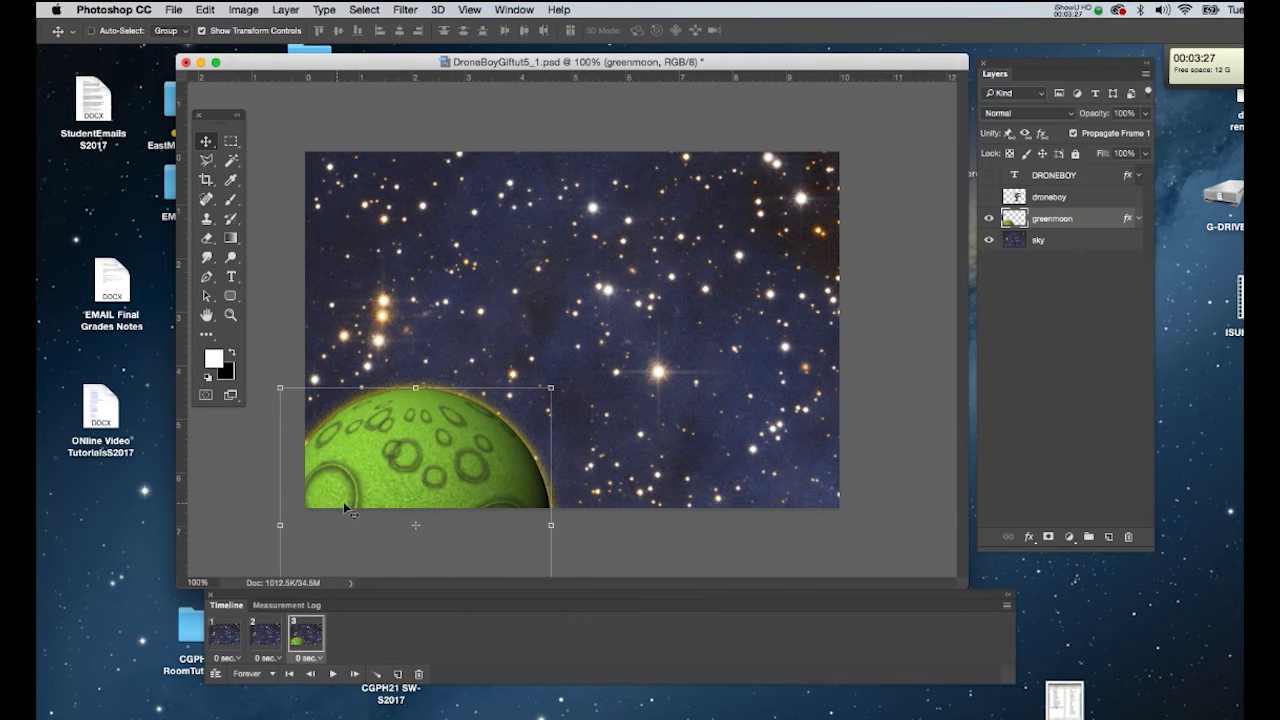
pyautogui.moveTo(429, 466); pyautogui.dragTo(358, 476)
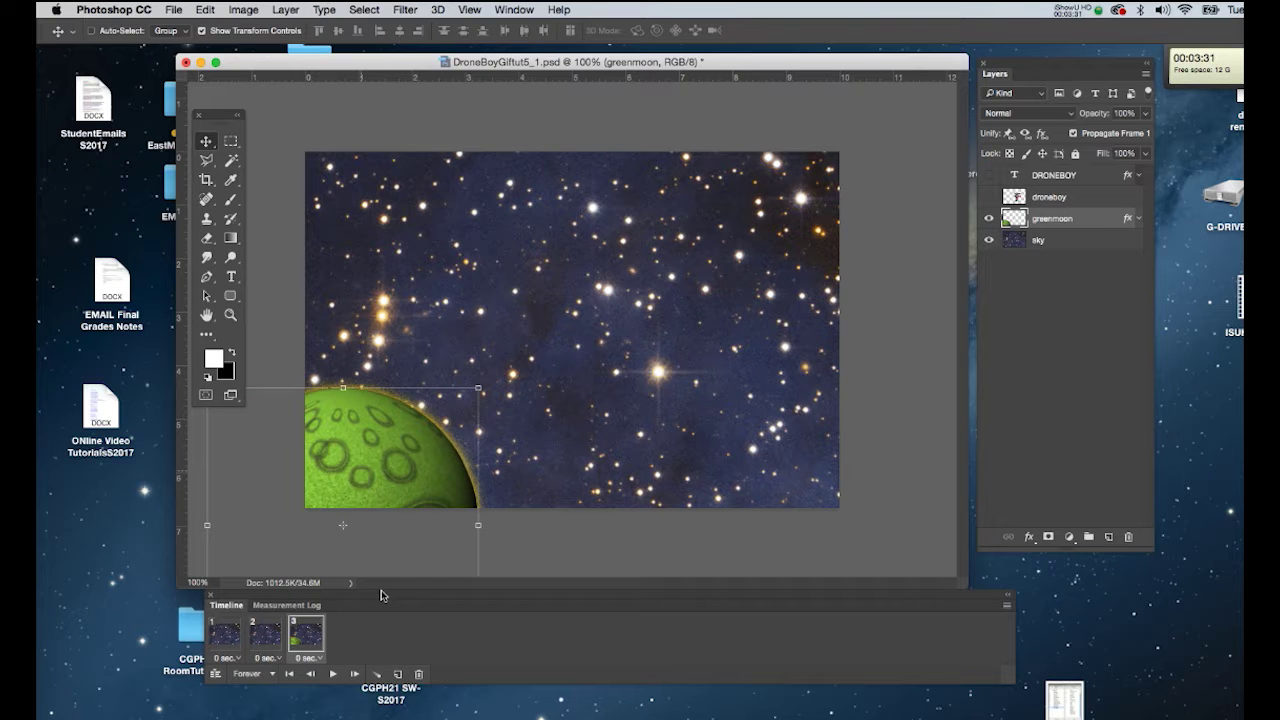
# Tween frame 3 with the previous frame, adding 30 frames for all layers.
pyautogui.moveTo(379, 600); pyautogui.dragTo(386, 580)
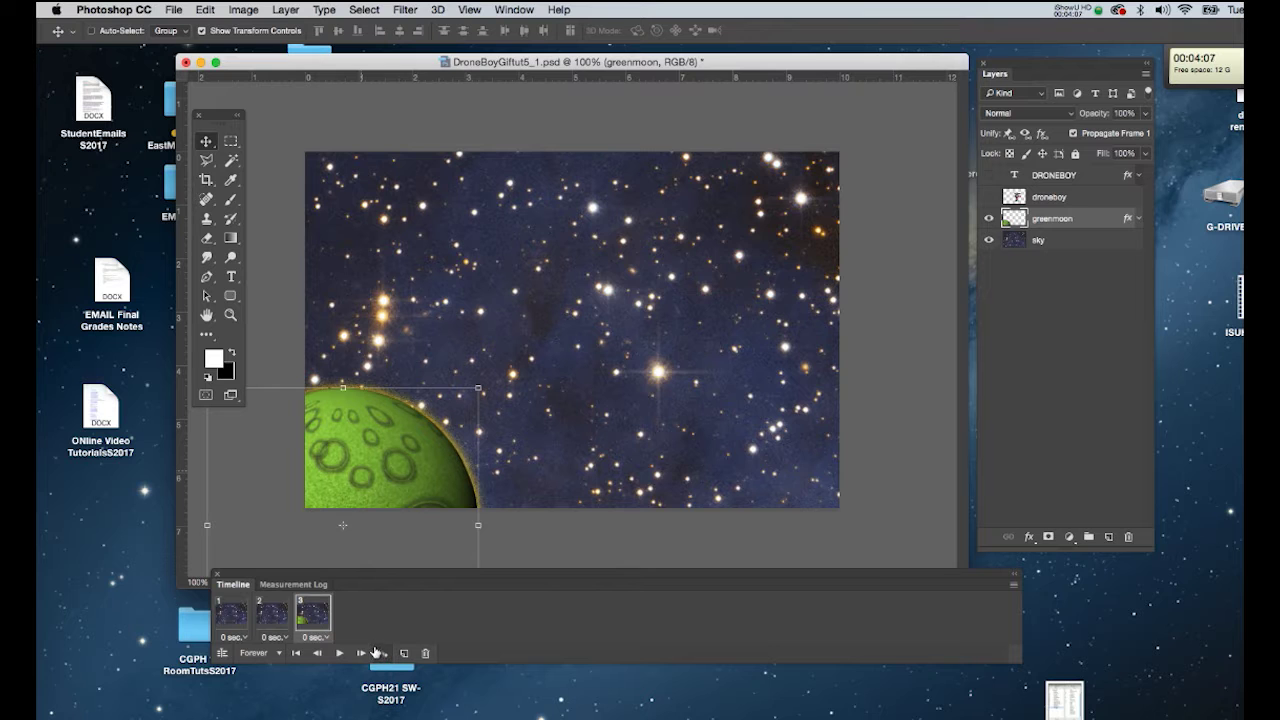
pyautogui.click(381, 655)
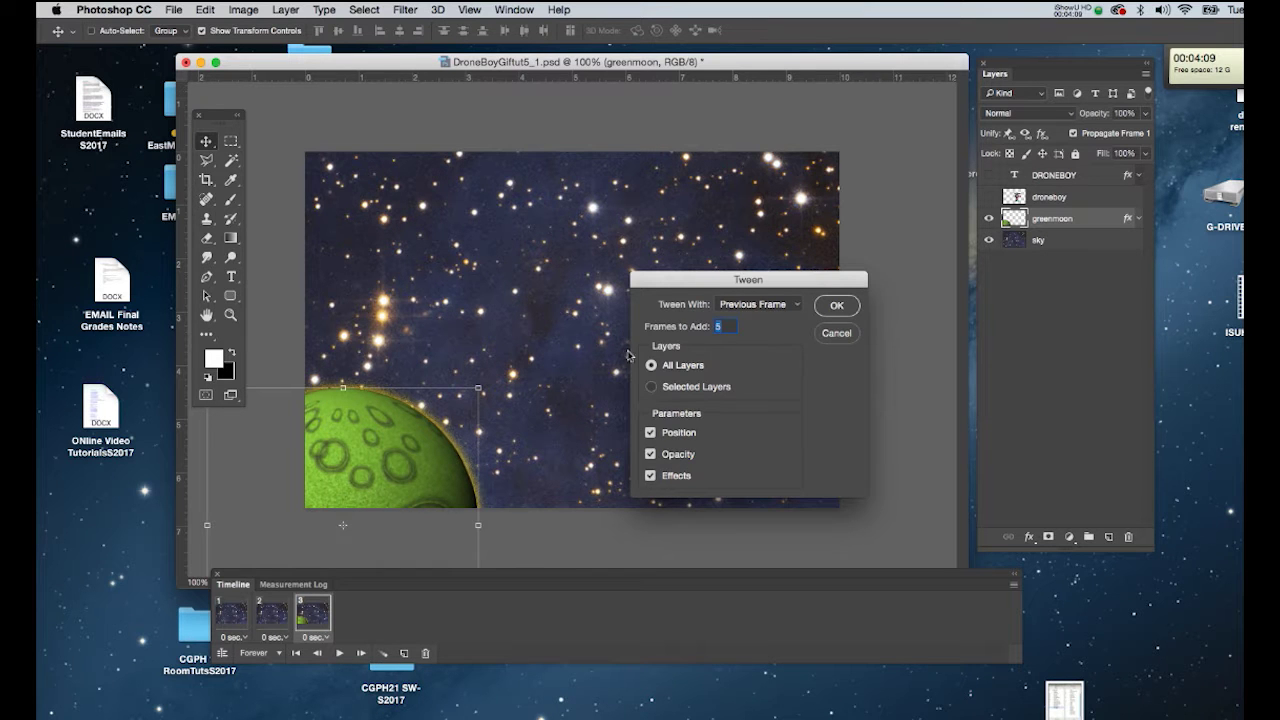
pyautogui.moveTo(697, 281); pyautogui.dragTo(773, 177)
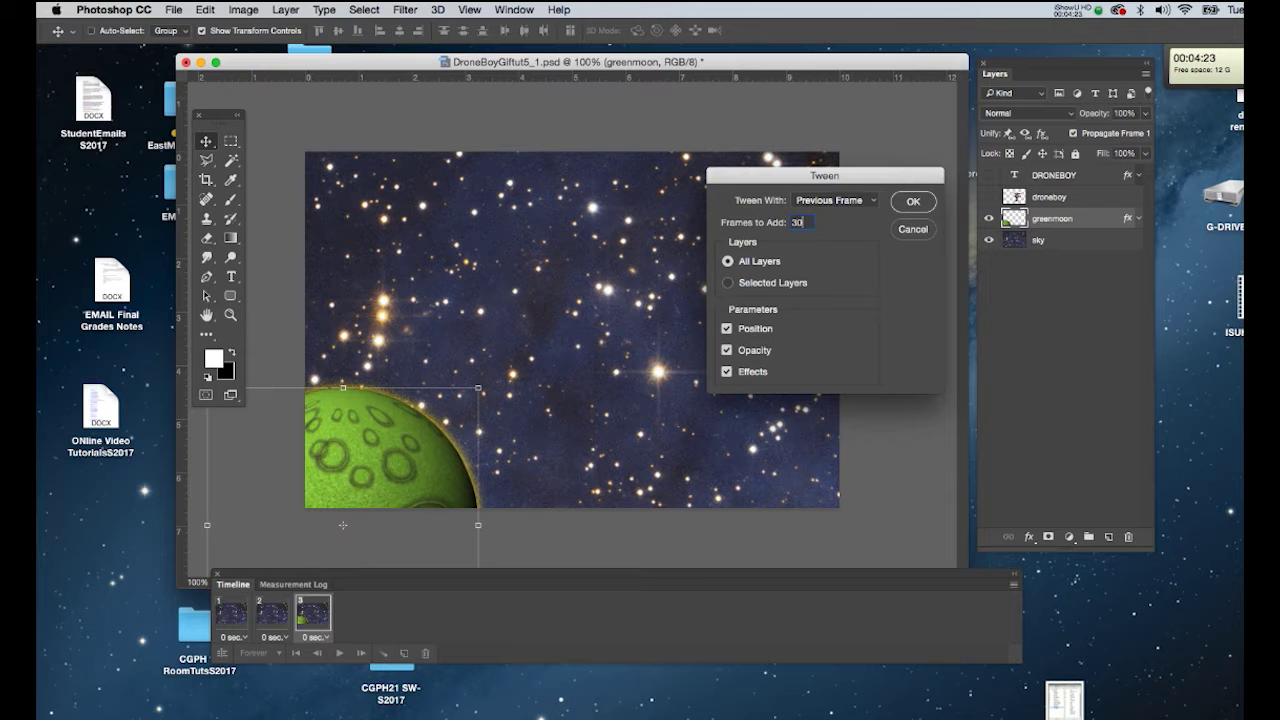
pyautogui.click(910, 202)
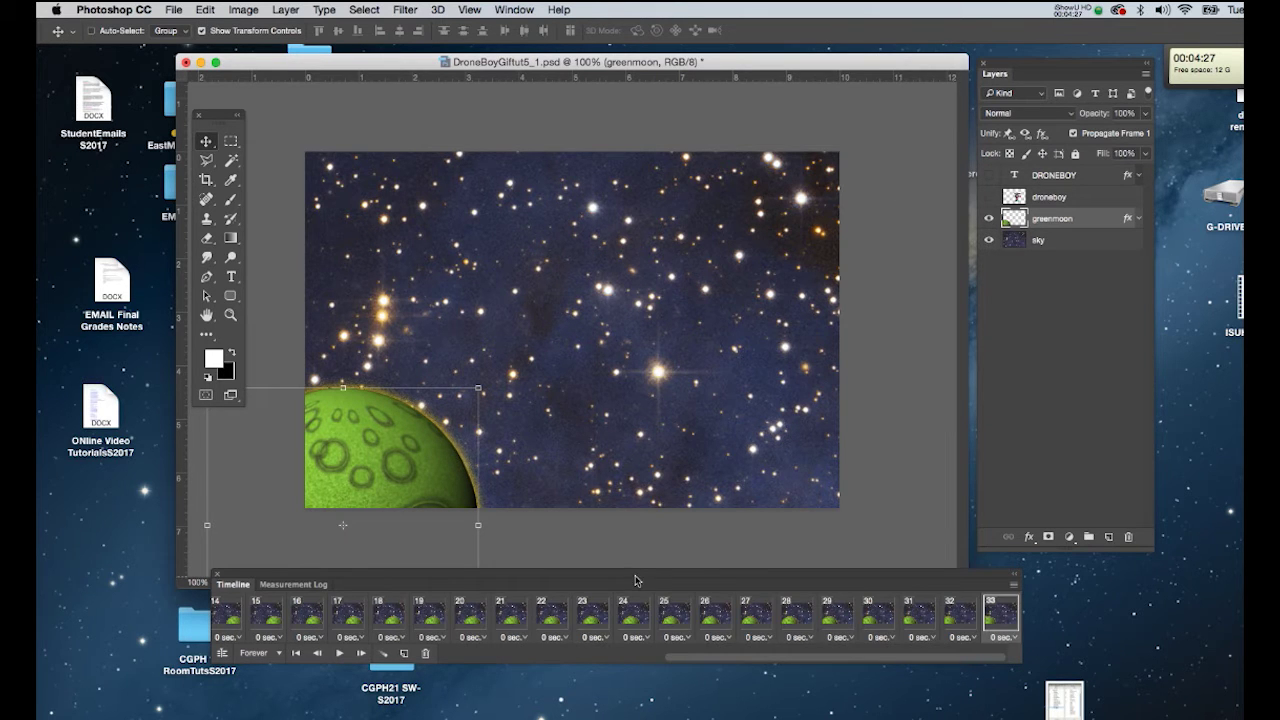
# Play the frame animation to preview the green moon's movement across the sky.
pyautogui.moveTo(640, 579); pyautogui.dragTo(622, 576)
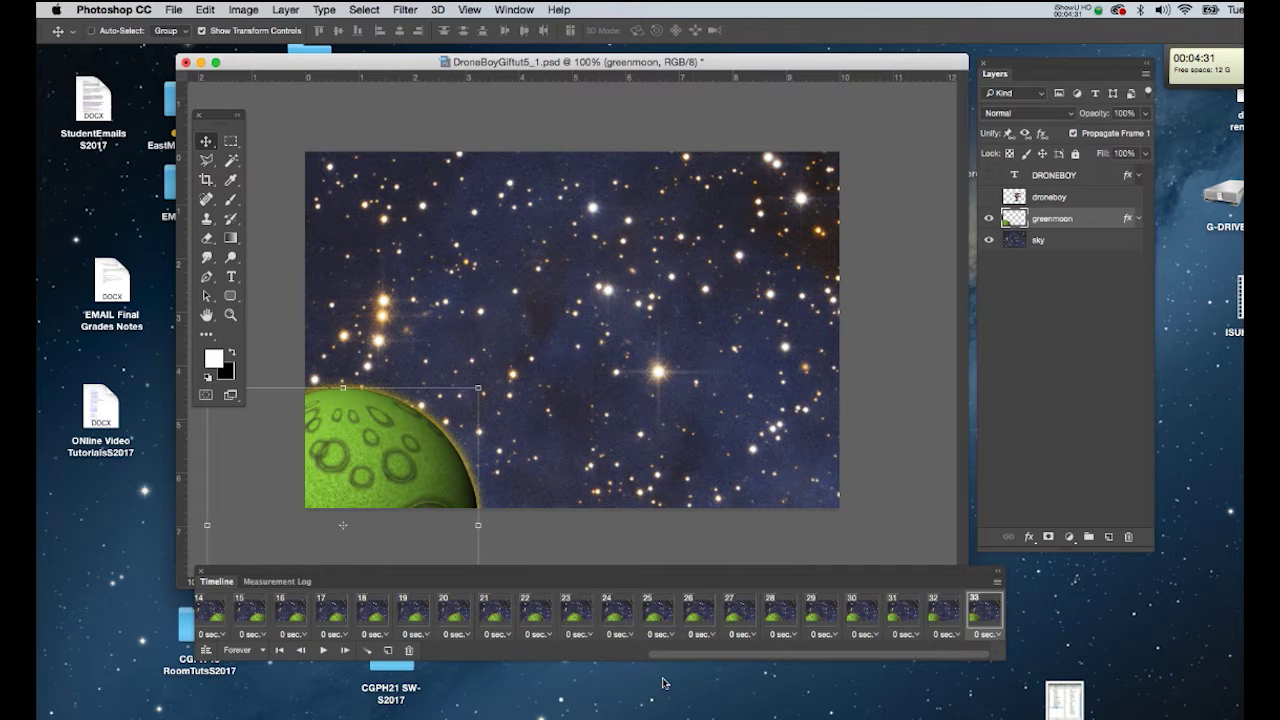
pyautogui.click(323, 650)
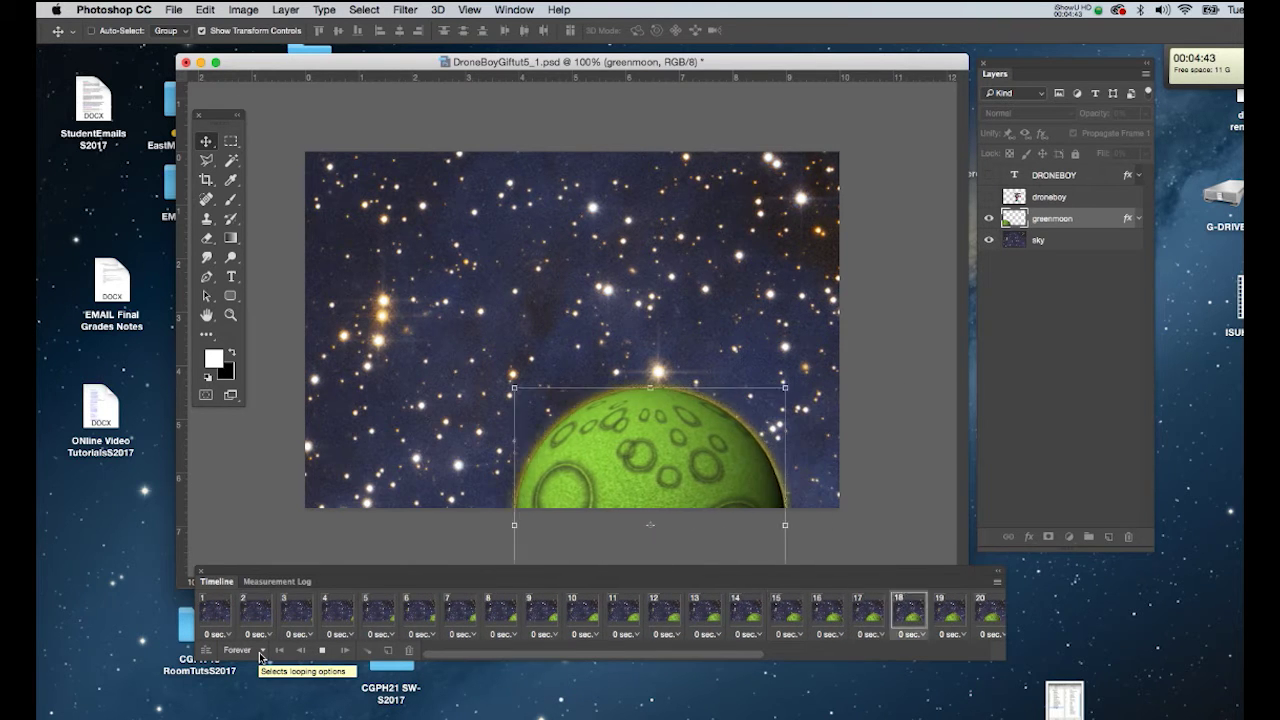
# Stop the playback, show the droneboy layer in frame 33 and move the character fully off the canvas past its left edge.
pyautogui.click(322, 651)
pyautogui.moveTo(667, 656); pyautogui.dragTo(925, 678)
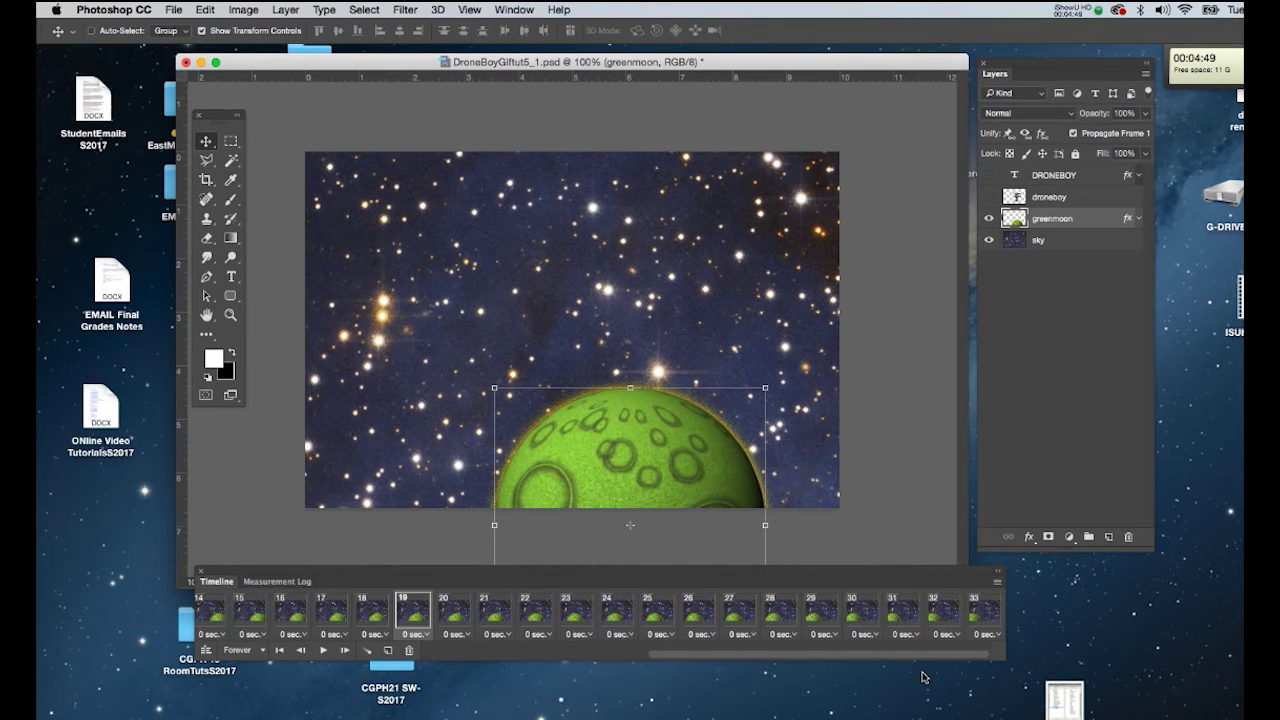
pyautogui.click(985, 612)
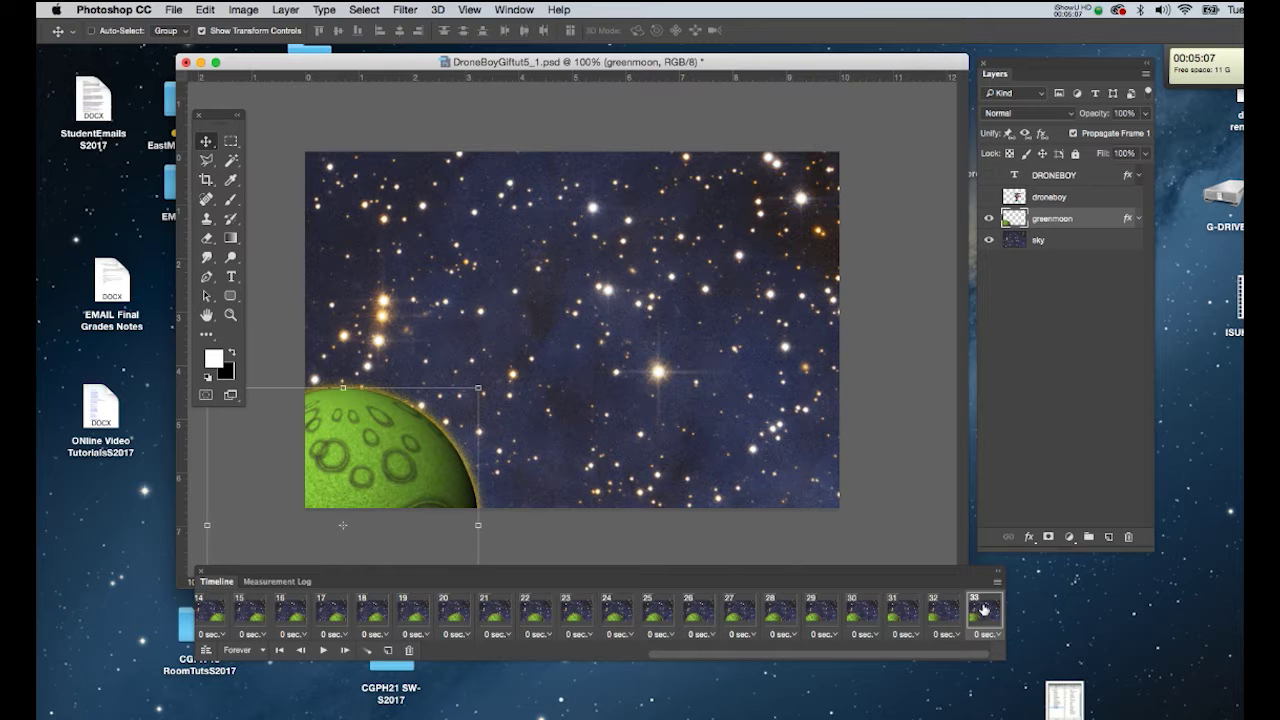
pyautogui.click(1071, 196)
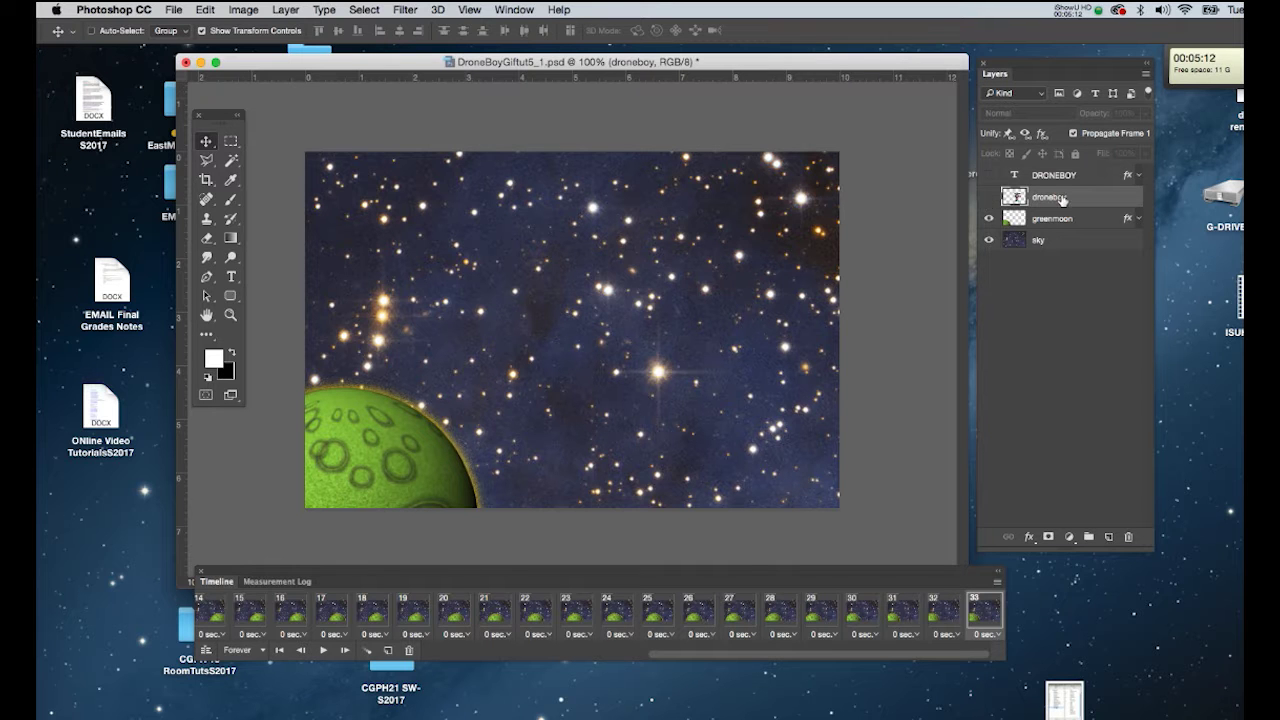
pyautogui.click(989, 198)
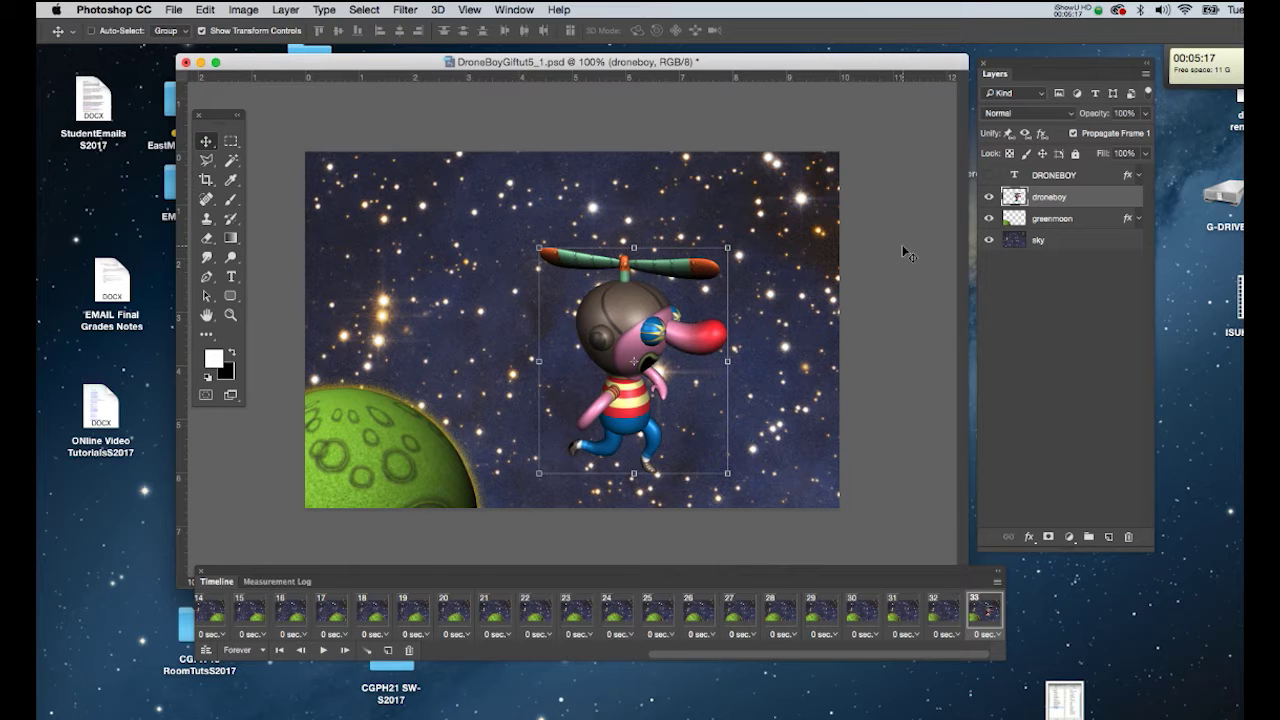
pyautogui.moveTo(653, 307); pyautogui.dragTo(280, 238)
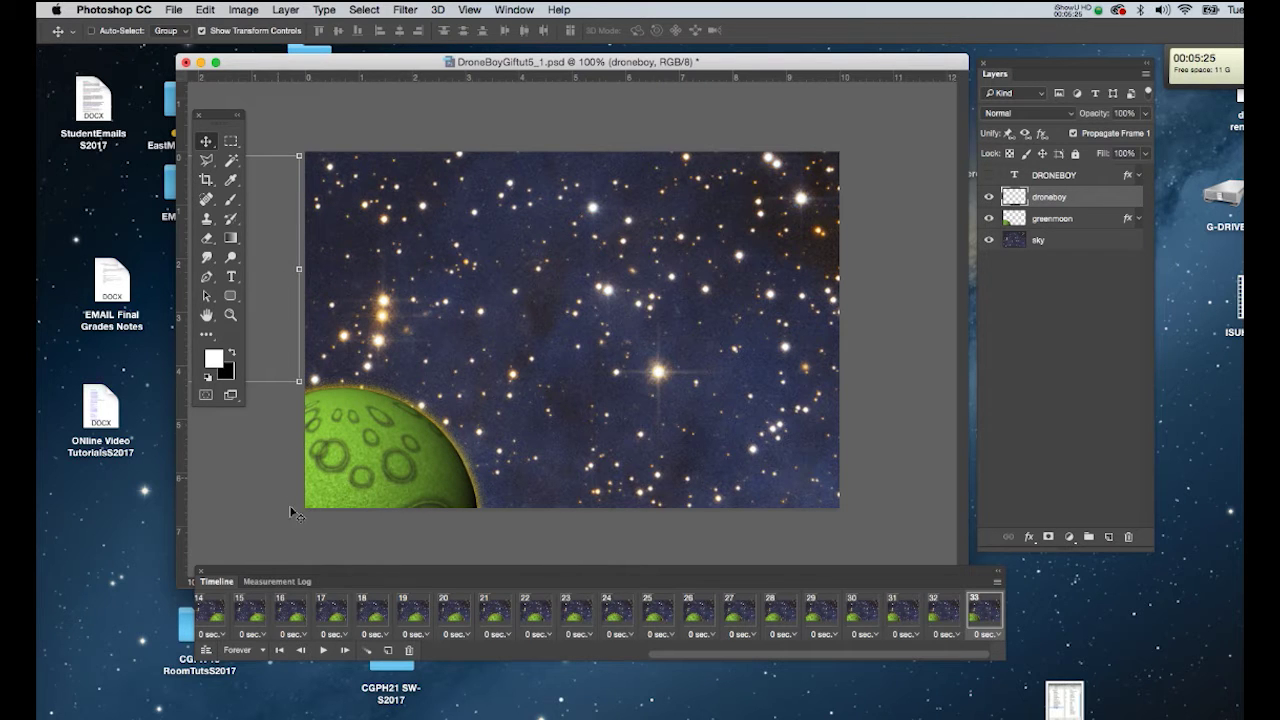
# Add frame 34 and move the droneboy character across the sky until it is fully off the canvas past its right edge.
pyautogui.click(388, 652)
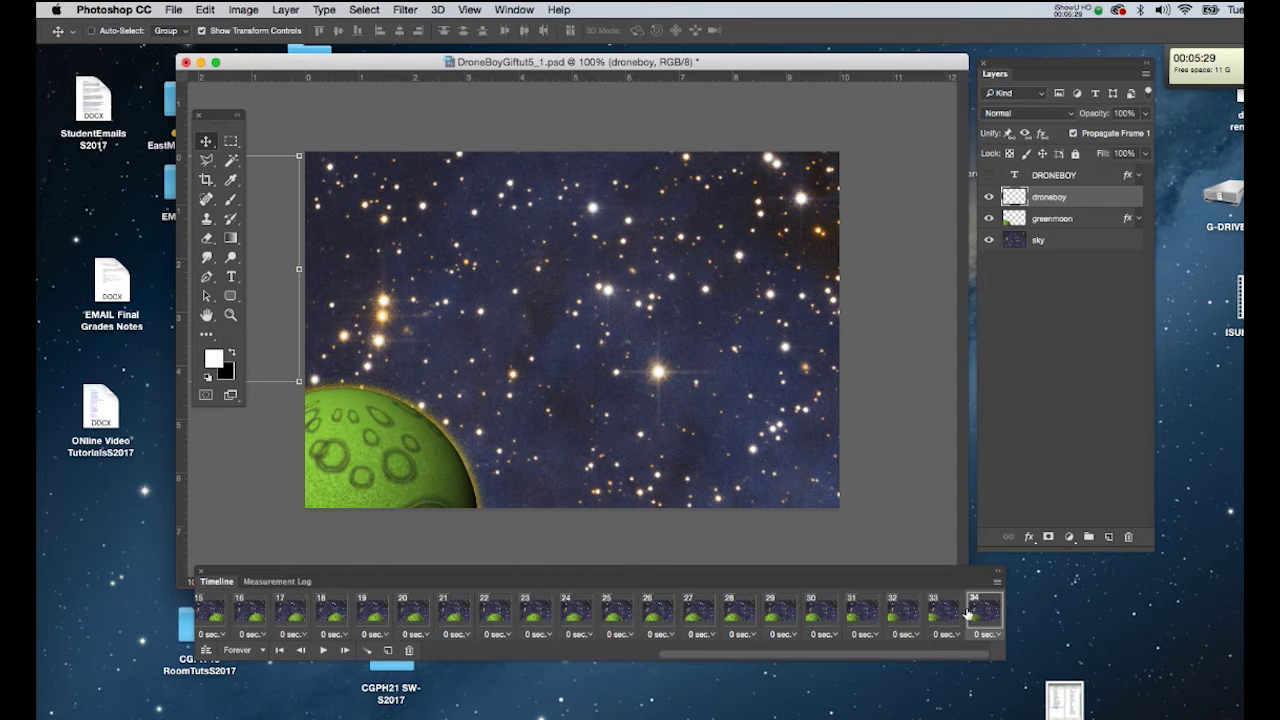
pyautogui.moveTo(272, 328); pyautogui.dragTo(525, 378)
pyautogui.moveTo(457, 345); pyautogui.dragTo(928, 378)
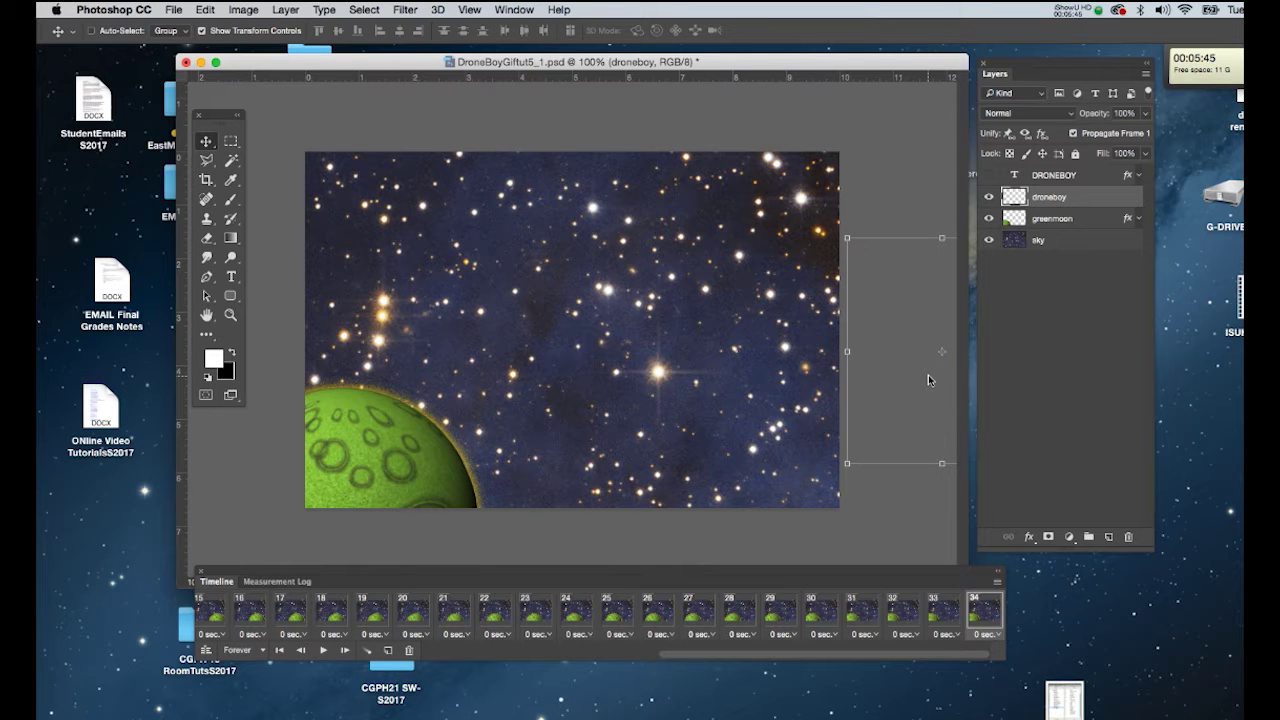
# Tween frame 34 with the previous frame, adding 30 frames for all layers, and preview the droneboy's flight.
pyautogui.click(366, 651)
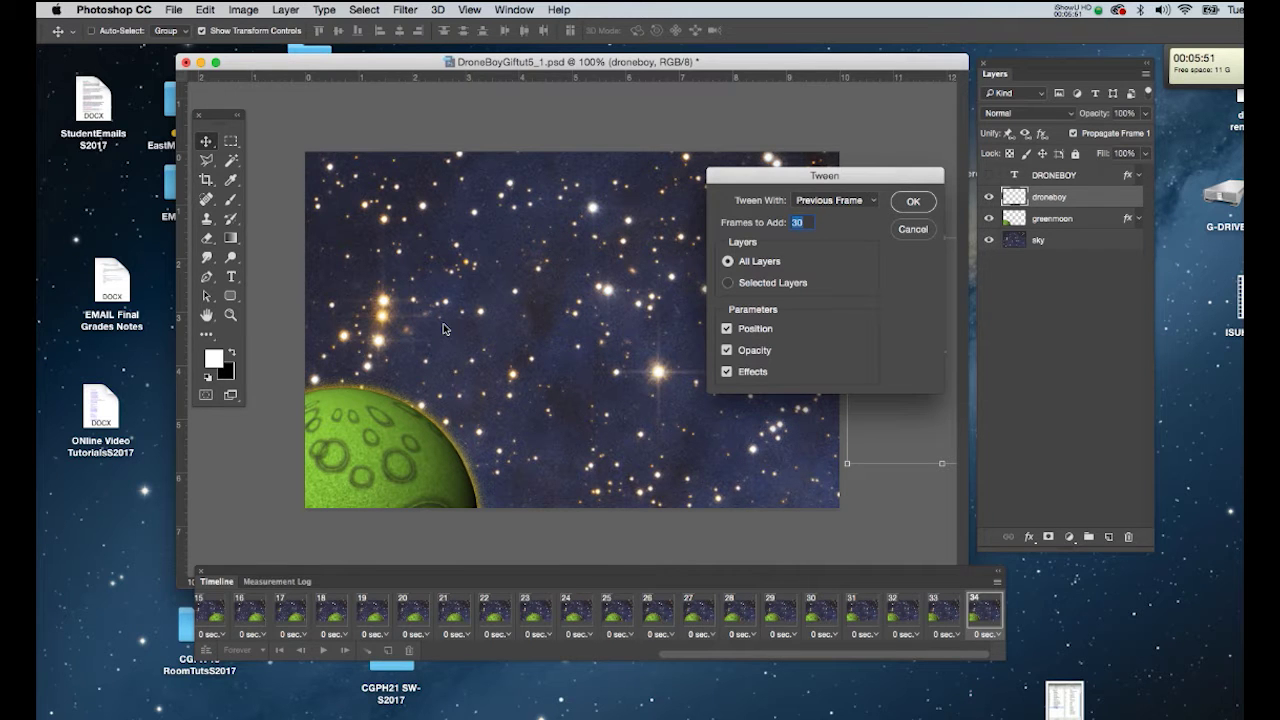
pyautogui.click(906, 203)
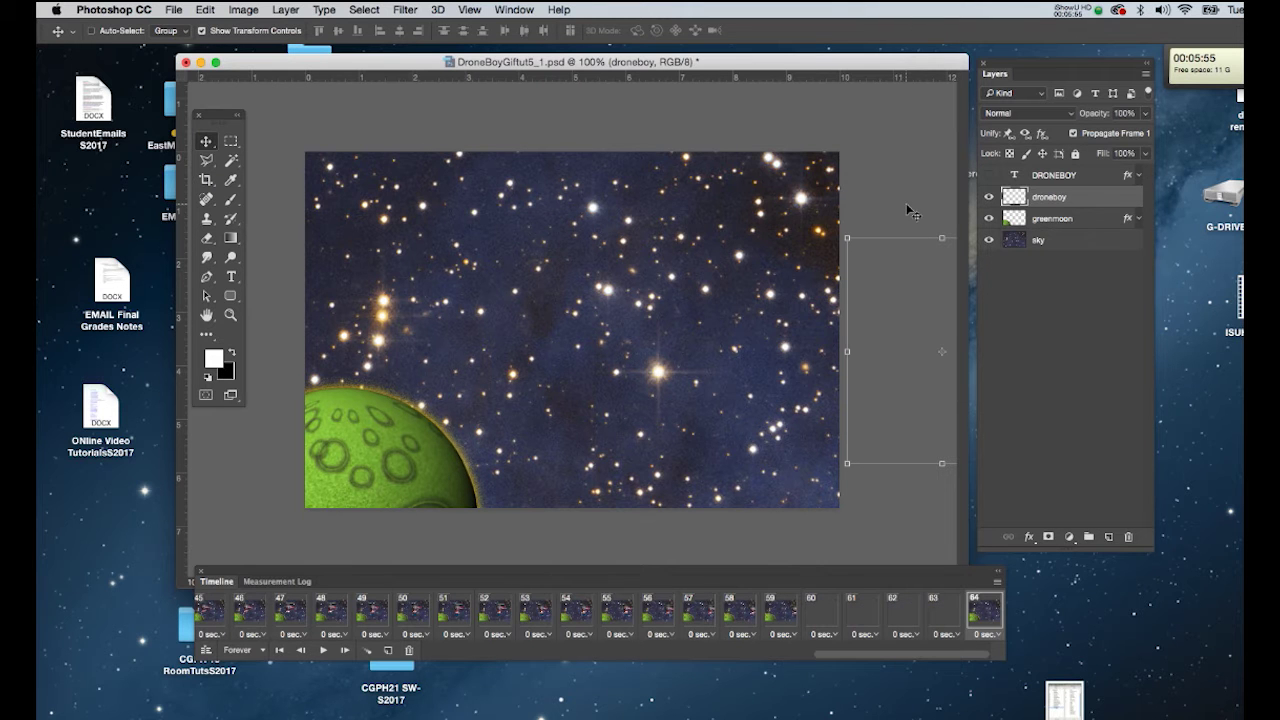
pyautogui.click(323, 651)
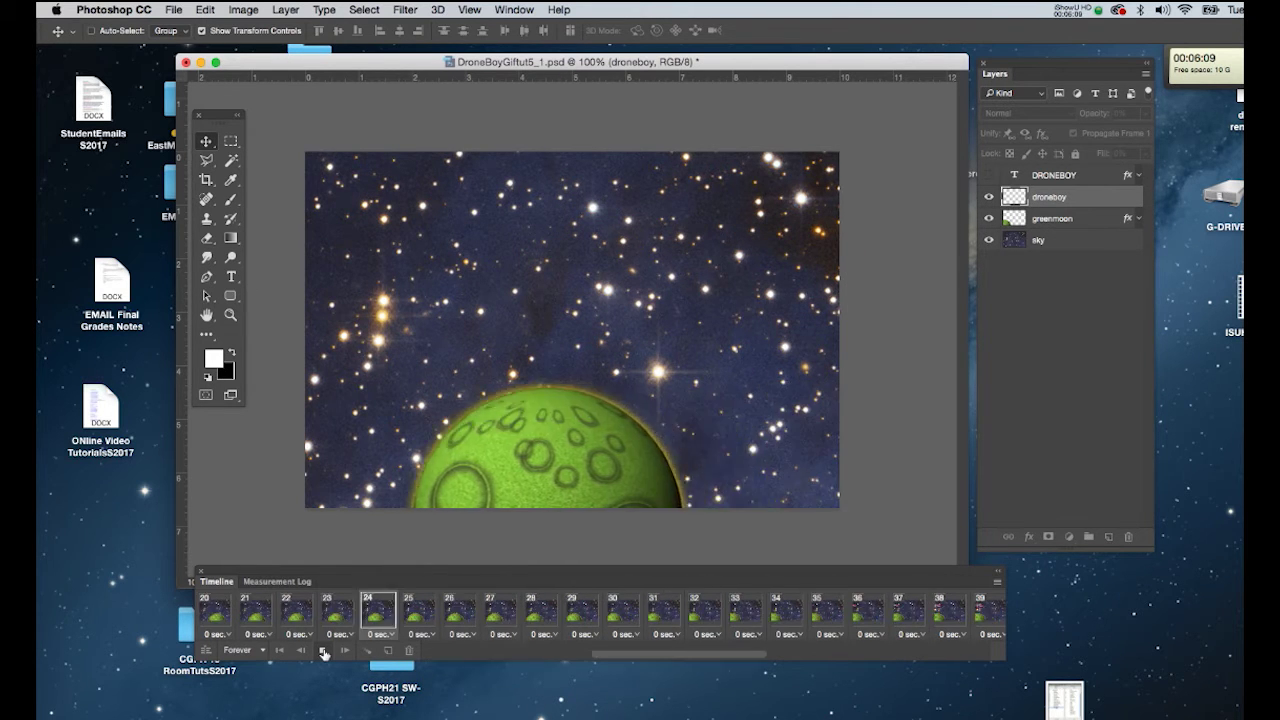
pyautogui.click(323, 651)
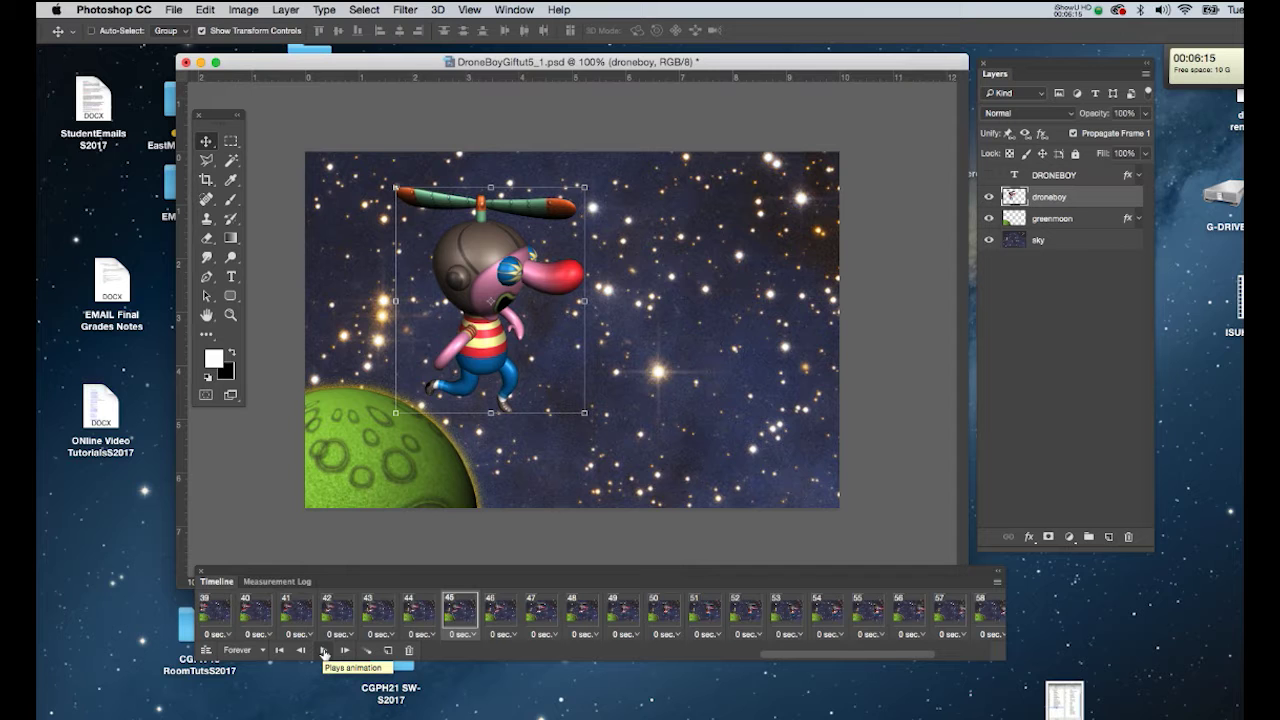
# Set a custom delay of 3 seconds on frame 49, where the droneboy is near the middle of the canvas.
pyautogui.click(490, 612)
pyautogui.click(530, 612)
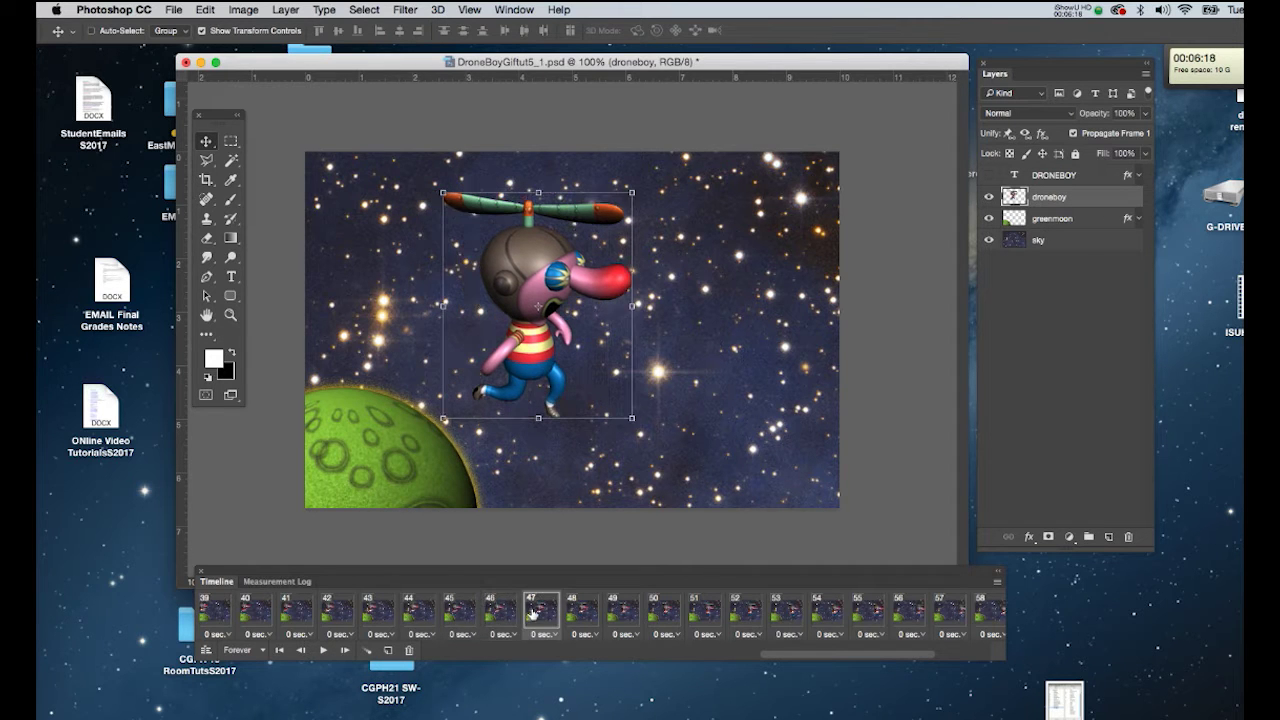
pyautogui.click(584, 612)
pyautogui.click(624, 610)
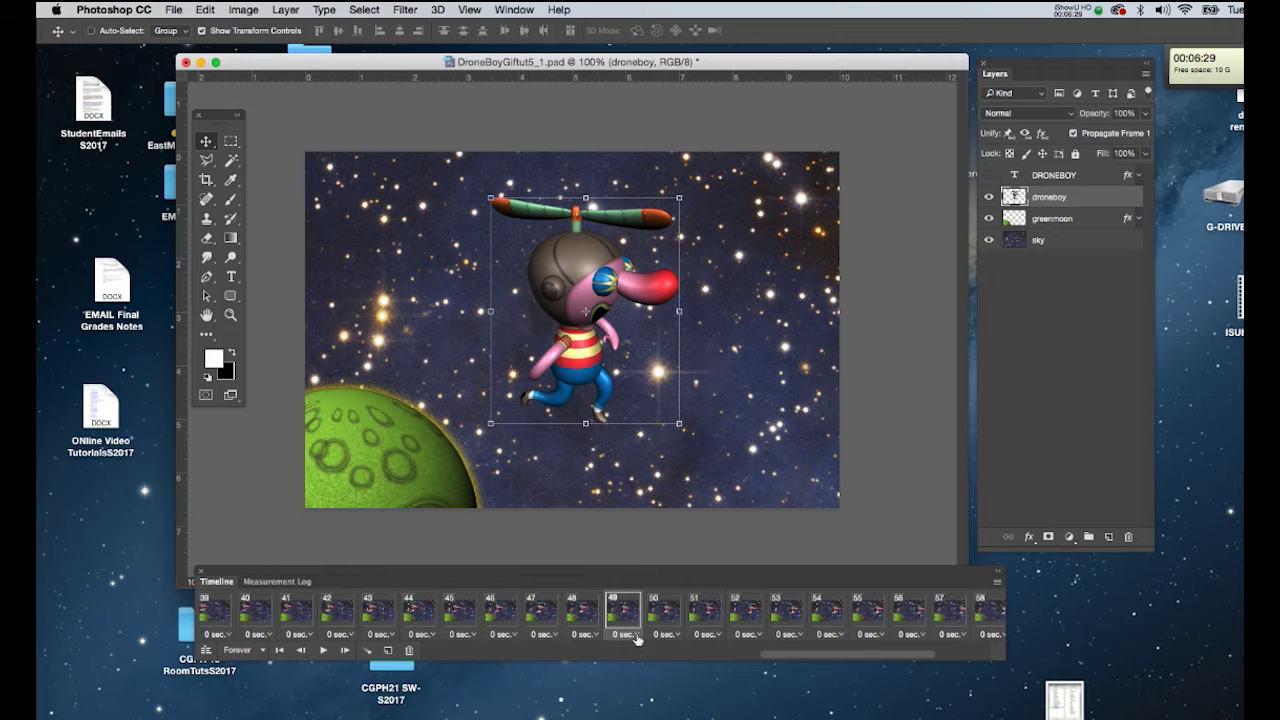
pyautogui.click(637, 635)
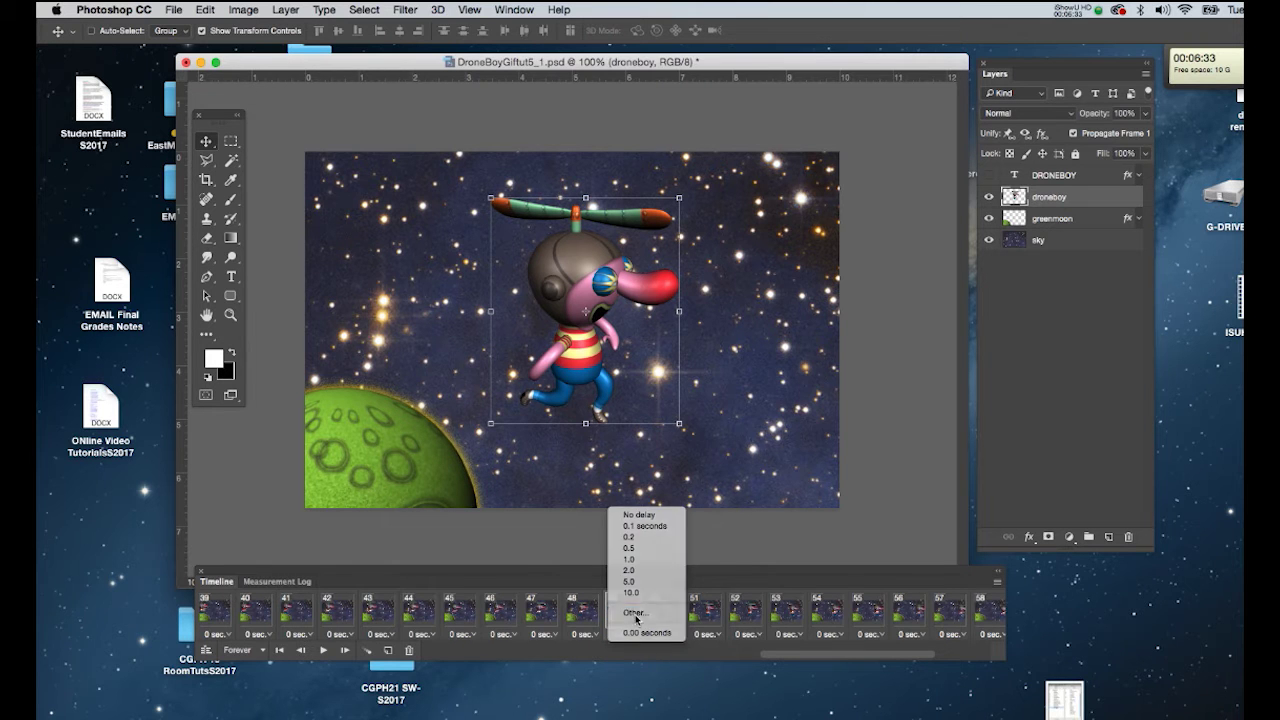
pyautogui.click(636, 615)
pyautogui.write('3')
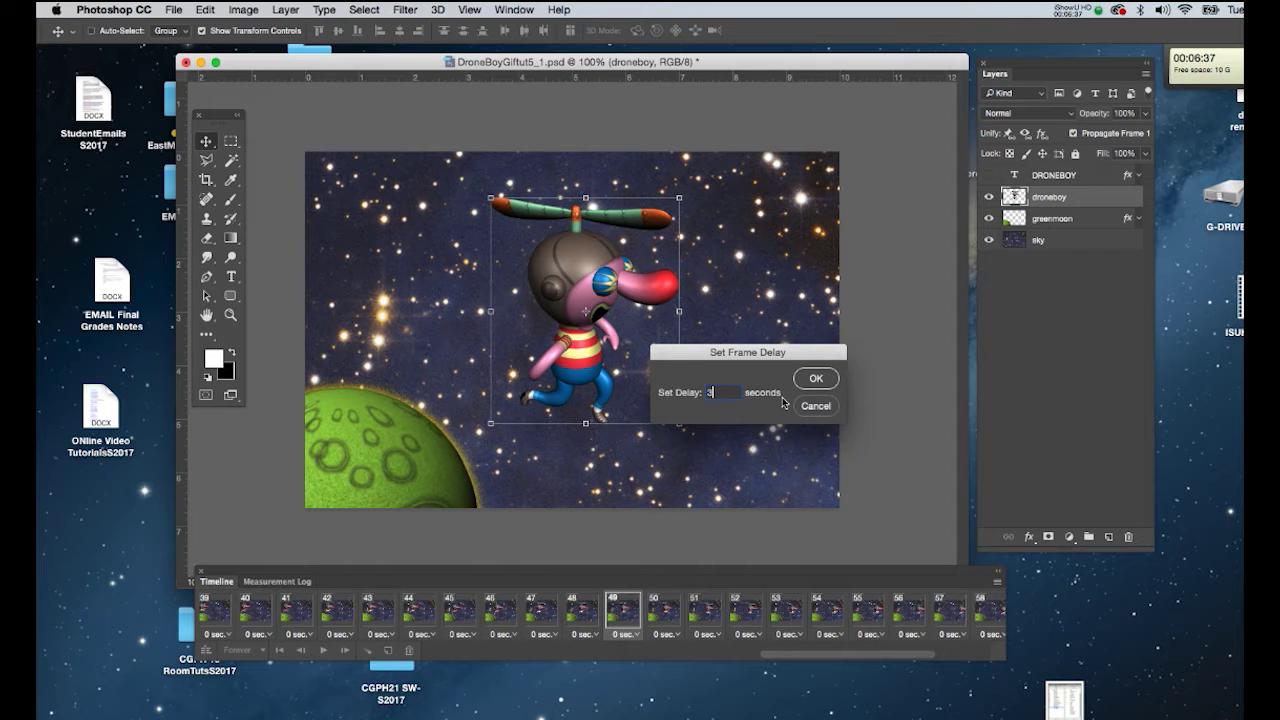
pyautogui.click(805, 382)
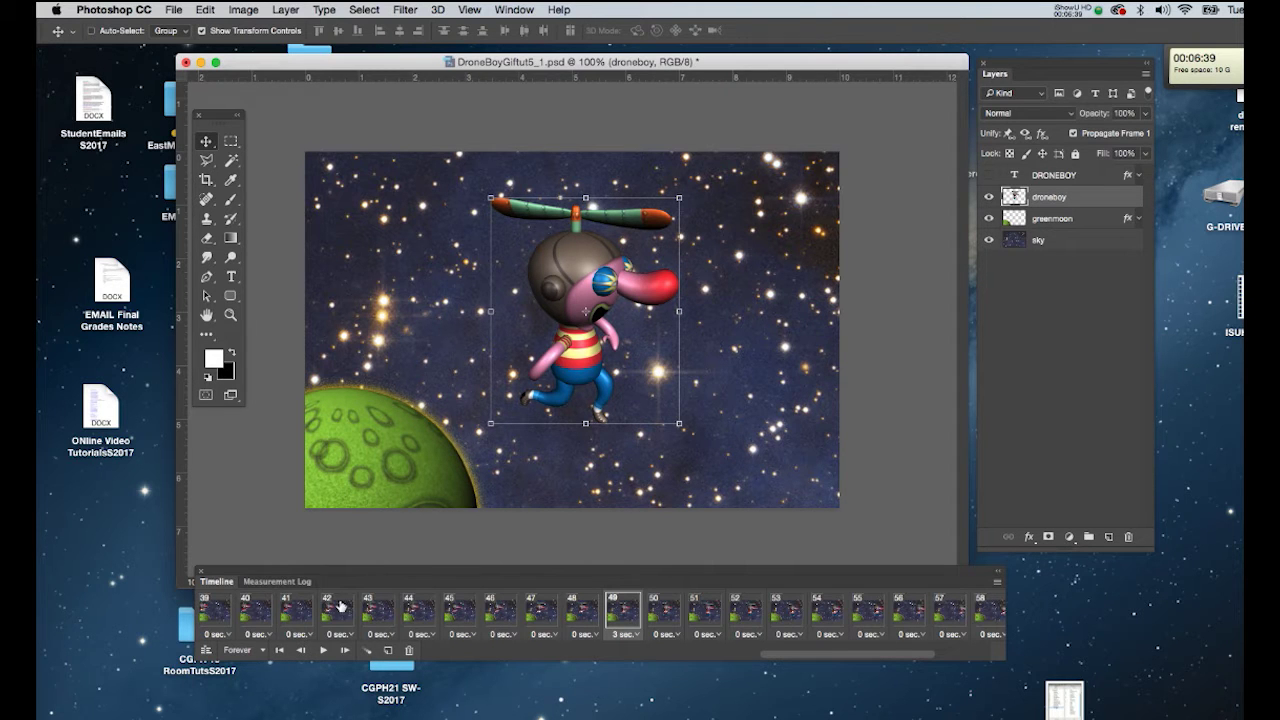
# Play the animation from frame 39 to check the droneboy's pause in the middle of its flight.
pyautogui.click(228, 613)
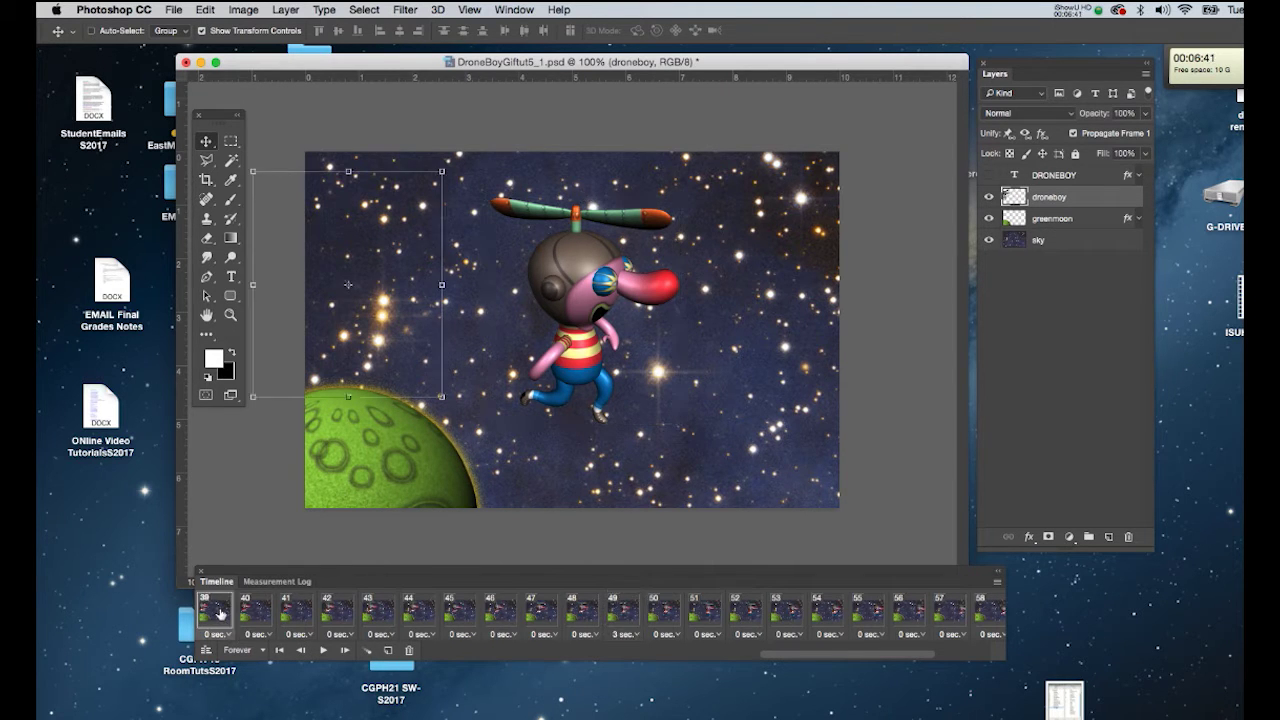
pyautogui.click(323, 650)
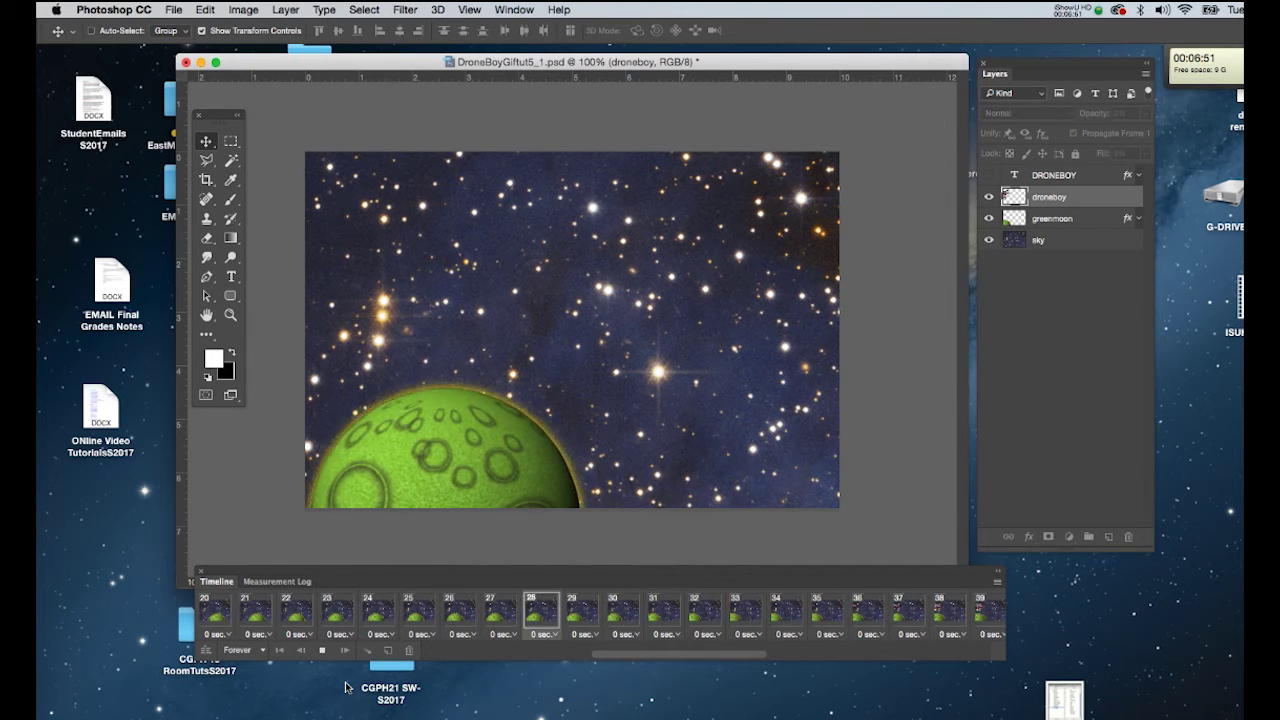
pyautogui.click(322, 651)
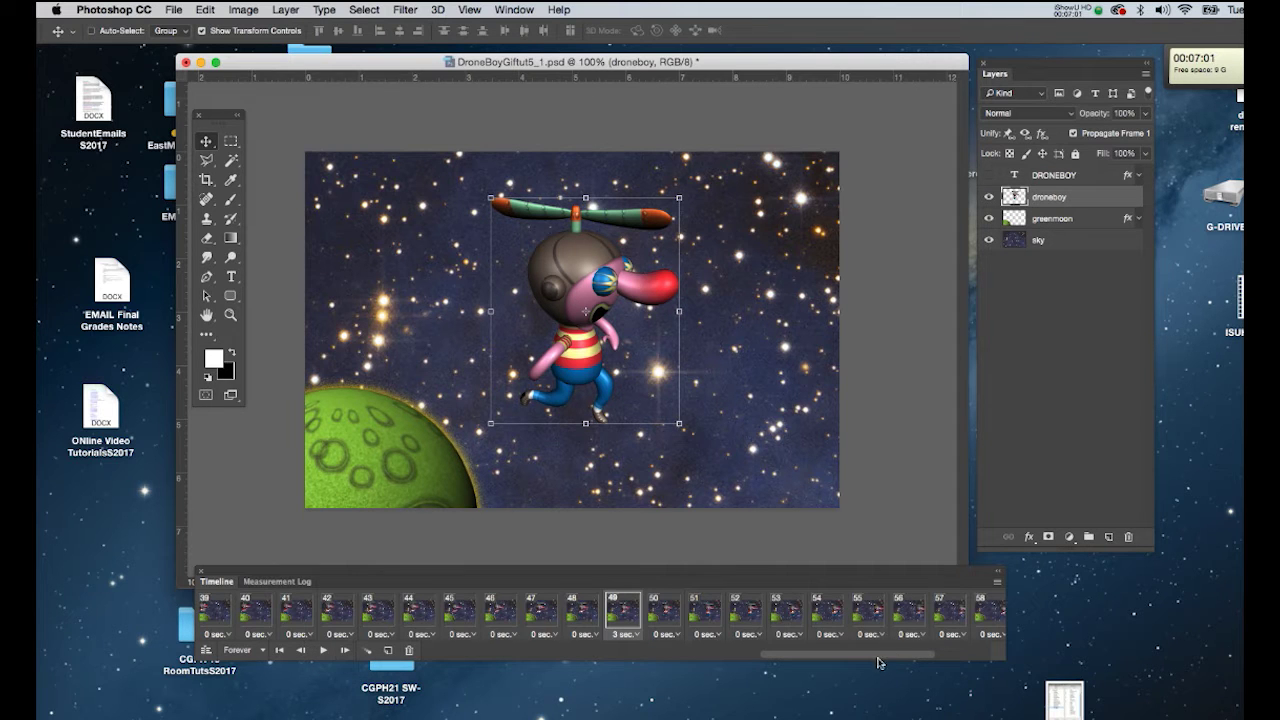
# Select the last frame, 64, and make the Timeline panel narrower with that frame in view.
pyautogui.moveTo(868, 653); pyautogui.dragTo(938, 663)
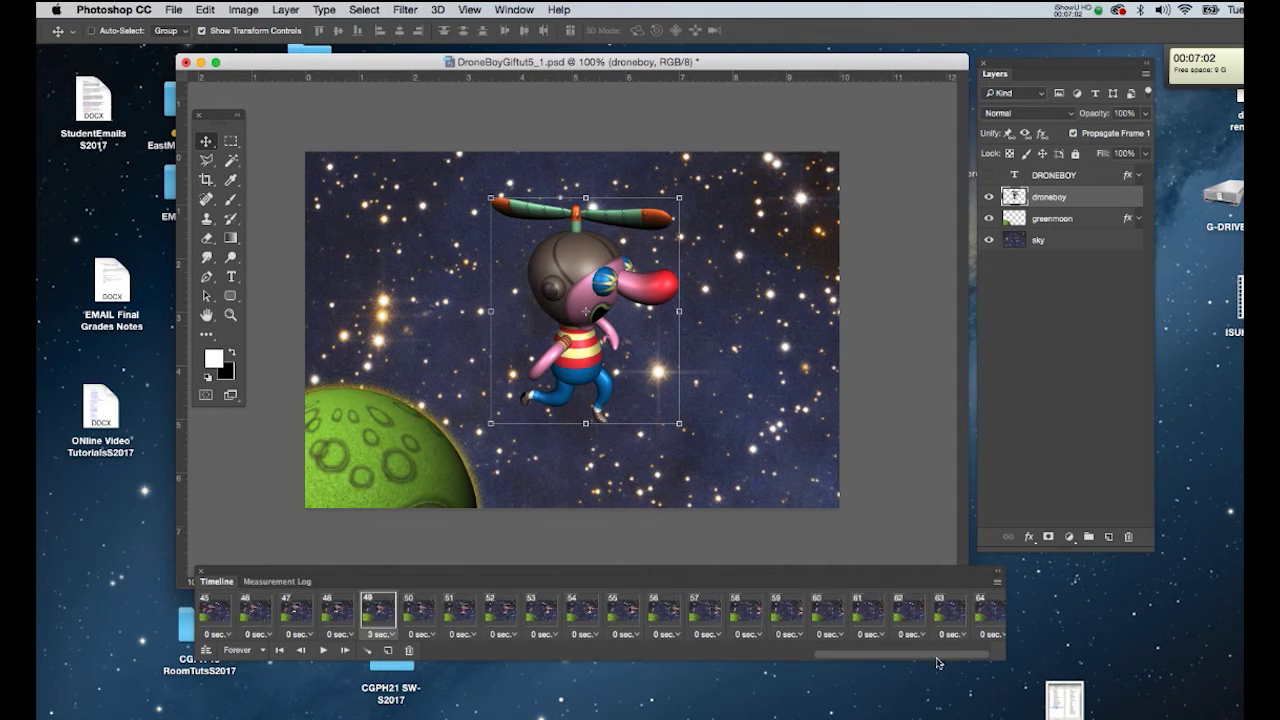
pyautogui.click(988, 612)
pyautogui.moveTo(958, 576)
pyautogui.mouseDown()
pyautogui.moveTo(940, 562)
pyautogui.moveTo(963, 562)
pyautogui.mouseUp()
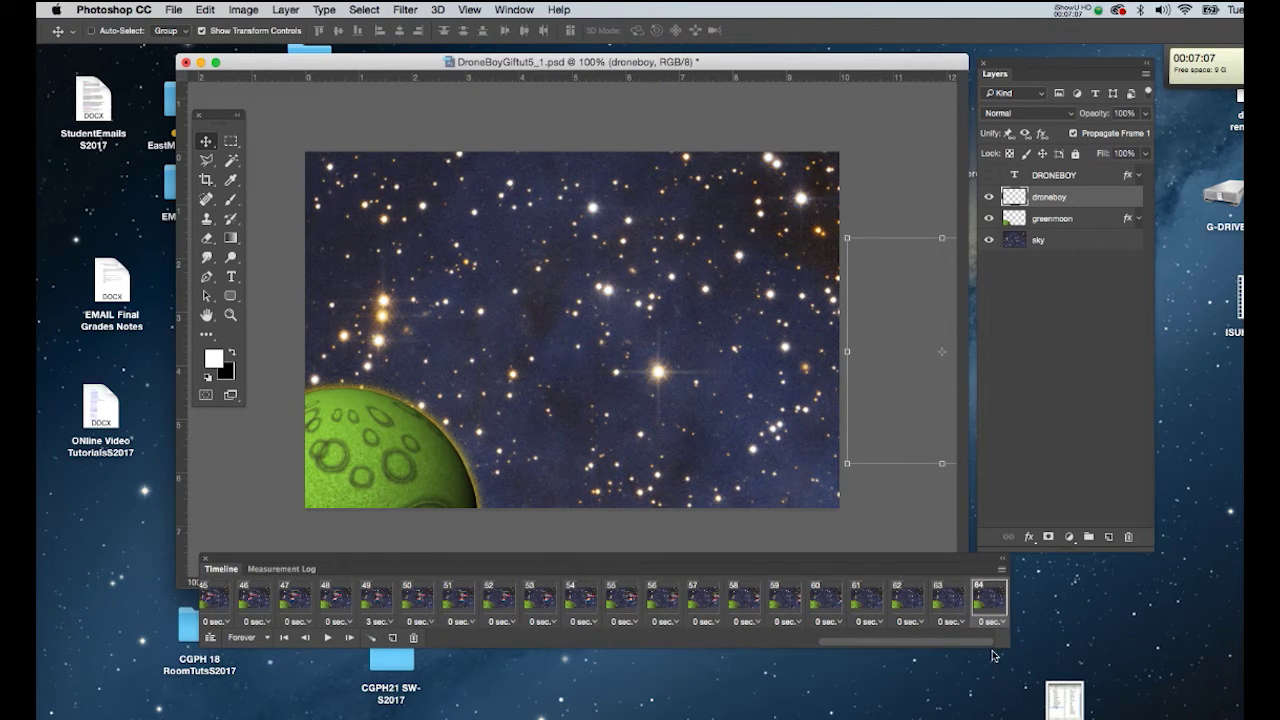
pyautogui.moveTo(1008, 646); pyautogui.dragTo(767, 665)
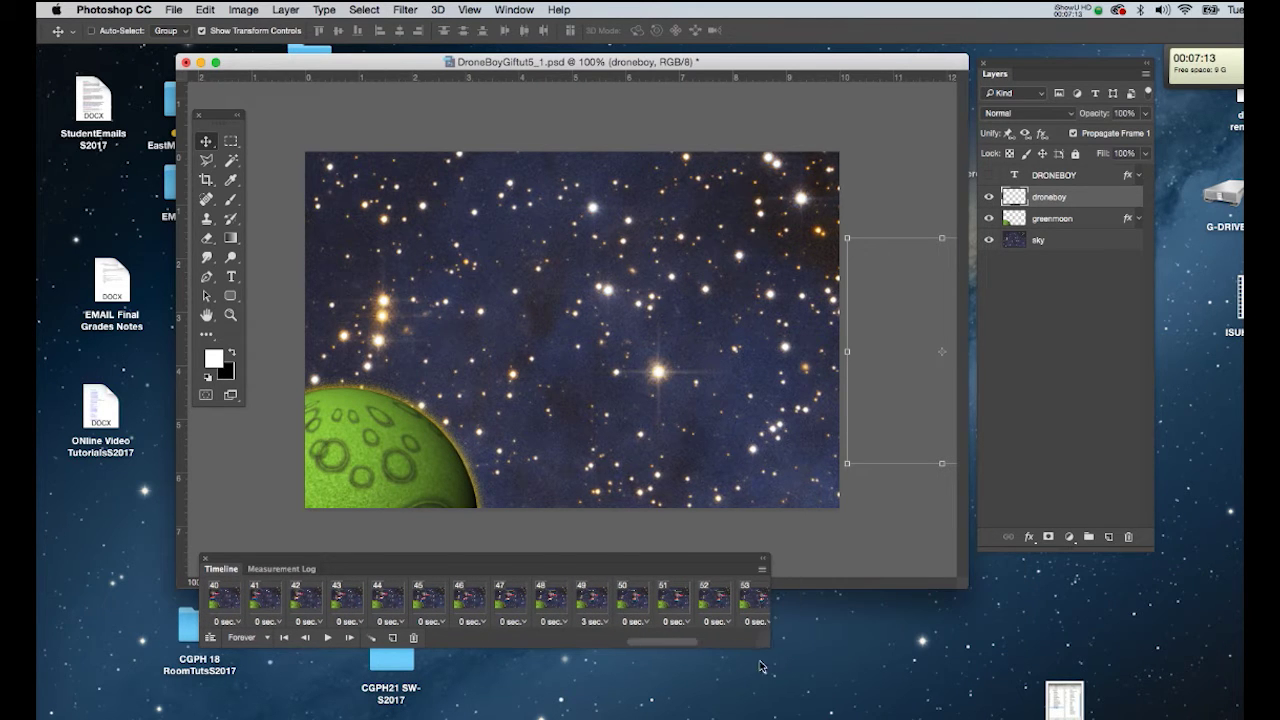
pyautogui.moveTo(674, 645); pyautogui.dragTo(735, 654)
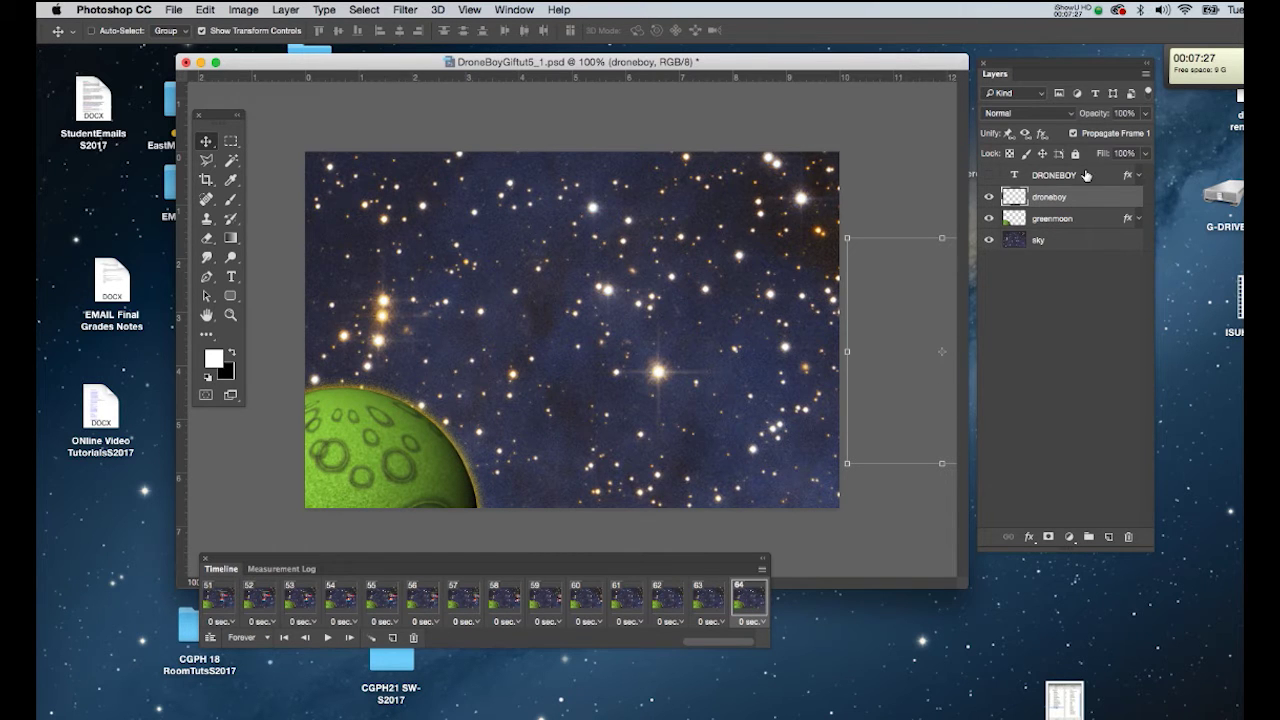
# Show the DRONEBOY text layer in frame 64 and move the title slightly lower on the canvas.
pyautogui.click(1086, 176)
pyautogui.click(990, 175)
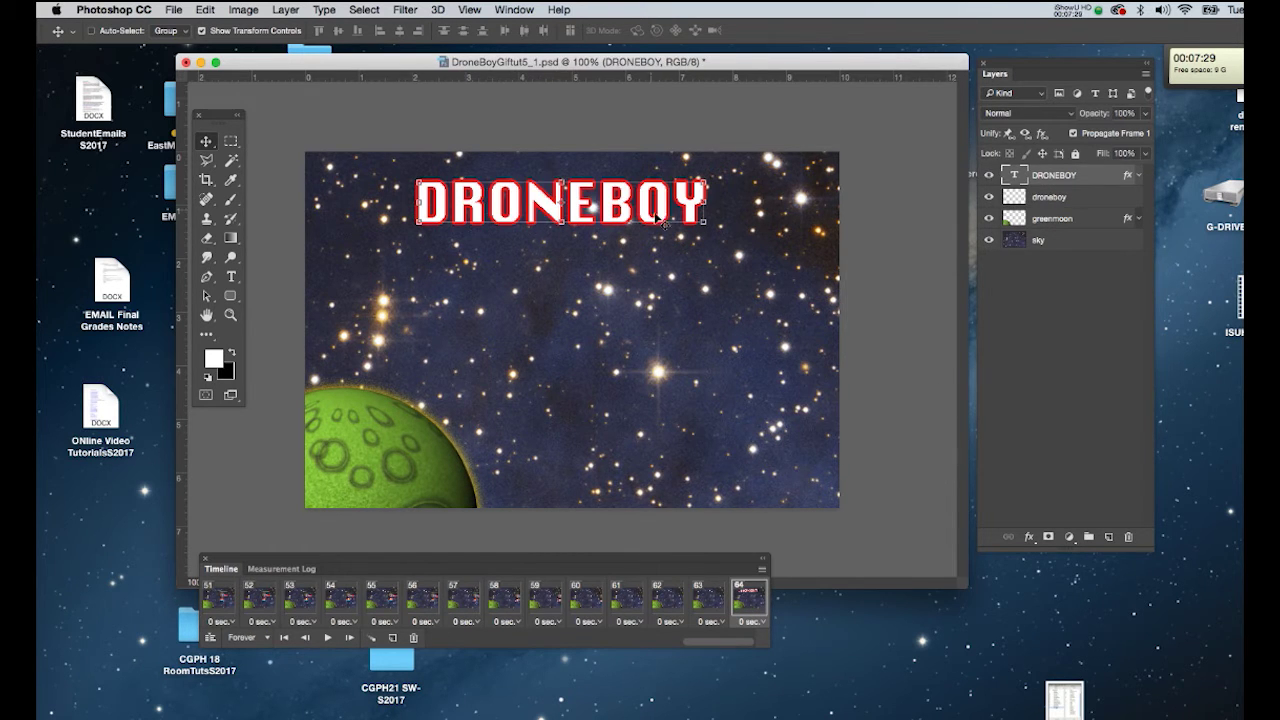
pyautogui.moveTo(655, 214); pyautogui.dragTo(655, 250)
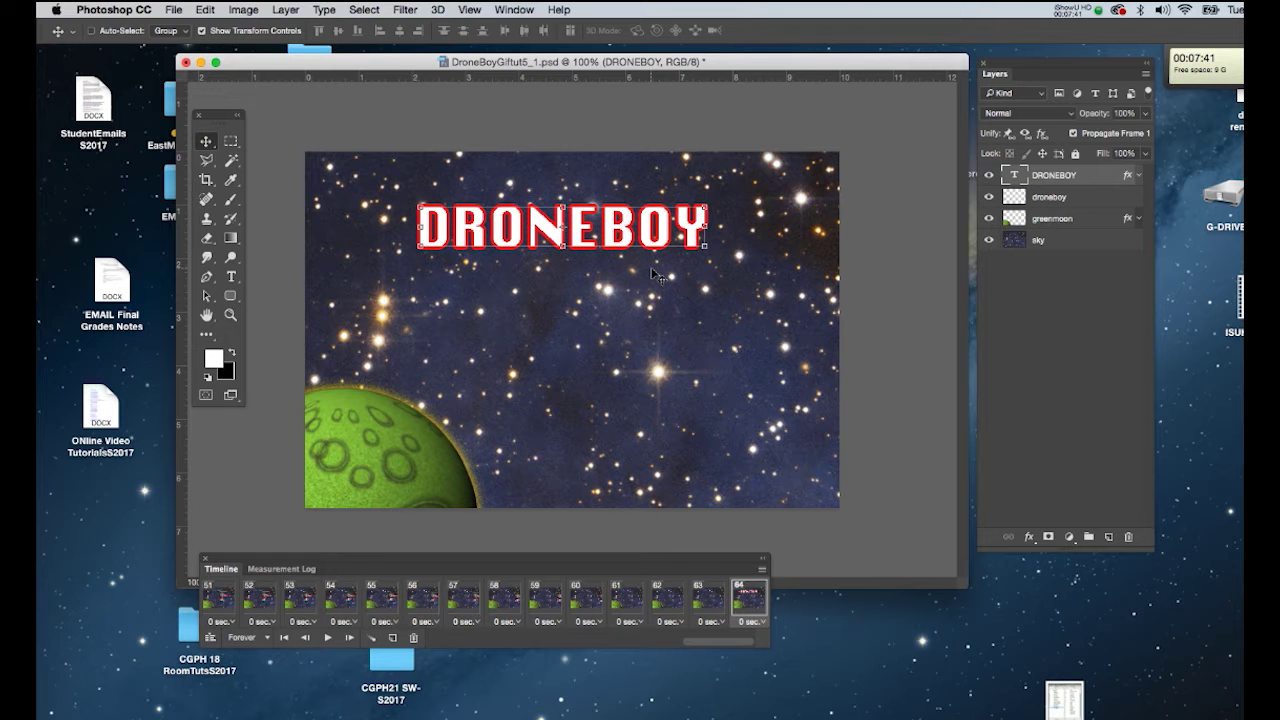
# Move the Layers panel closer to the document and set the DRONEBOY text layer's opacity to 0% in frame 64.
pyautogui.moveTo(1050, 68); pyautogui.dragTo(1020, 88)
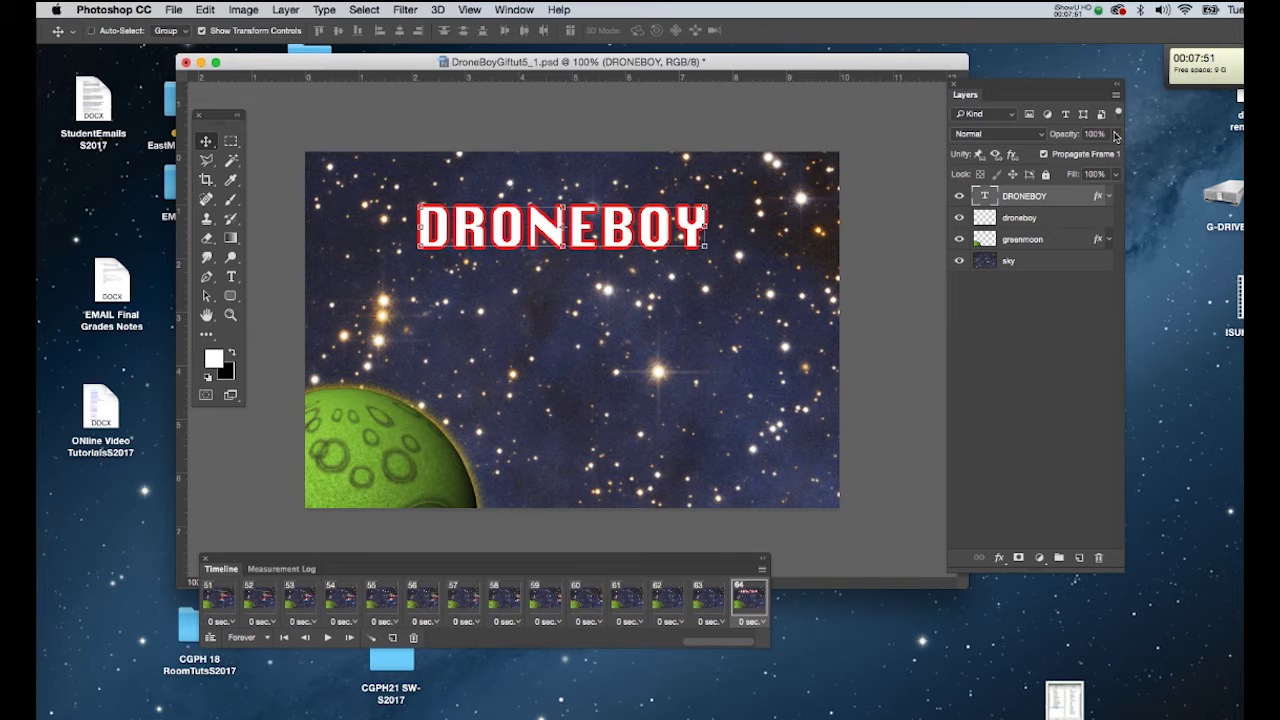
pyautogui.click(1116, 135)
pyautogui.moveTo(1112, 153); pyautogui.dragTo(826, 218)
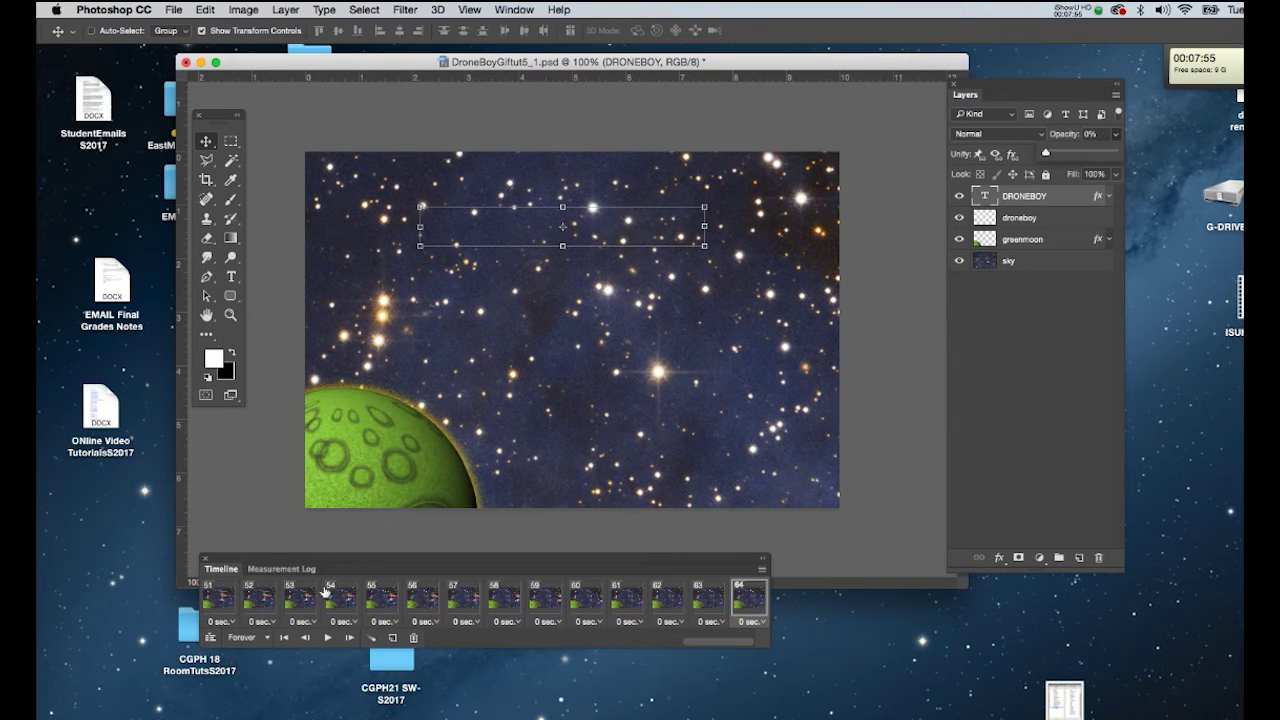
# Add frame 65 and set the DRONEBOY text layer's opacity to 100% in it.
pyautogui.click(393, 639)
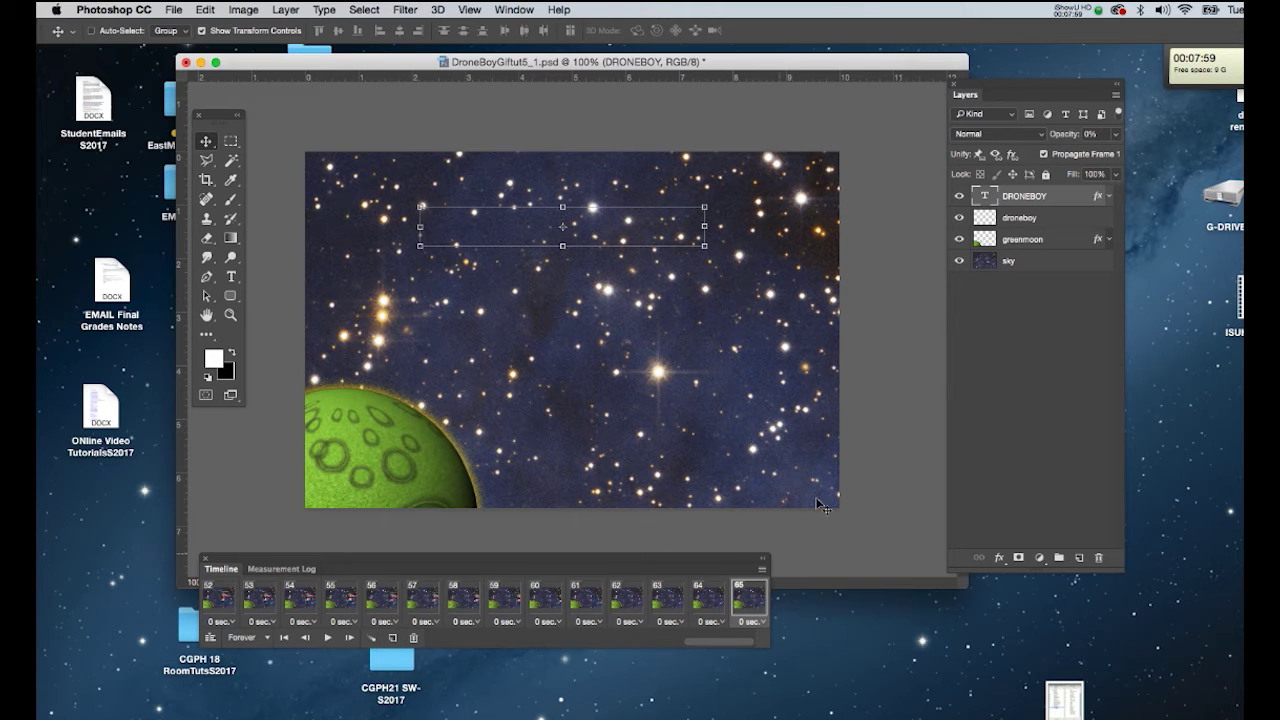
pyautogui.click(1118, 139)
pyautogui.moveTo(1047, 156); pyautogui.dragTo(1119, 170)
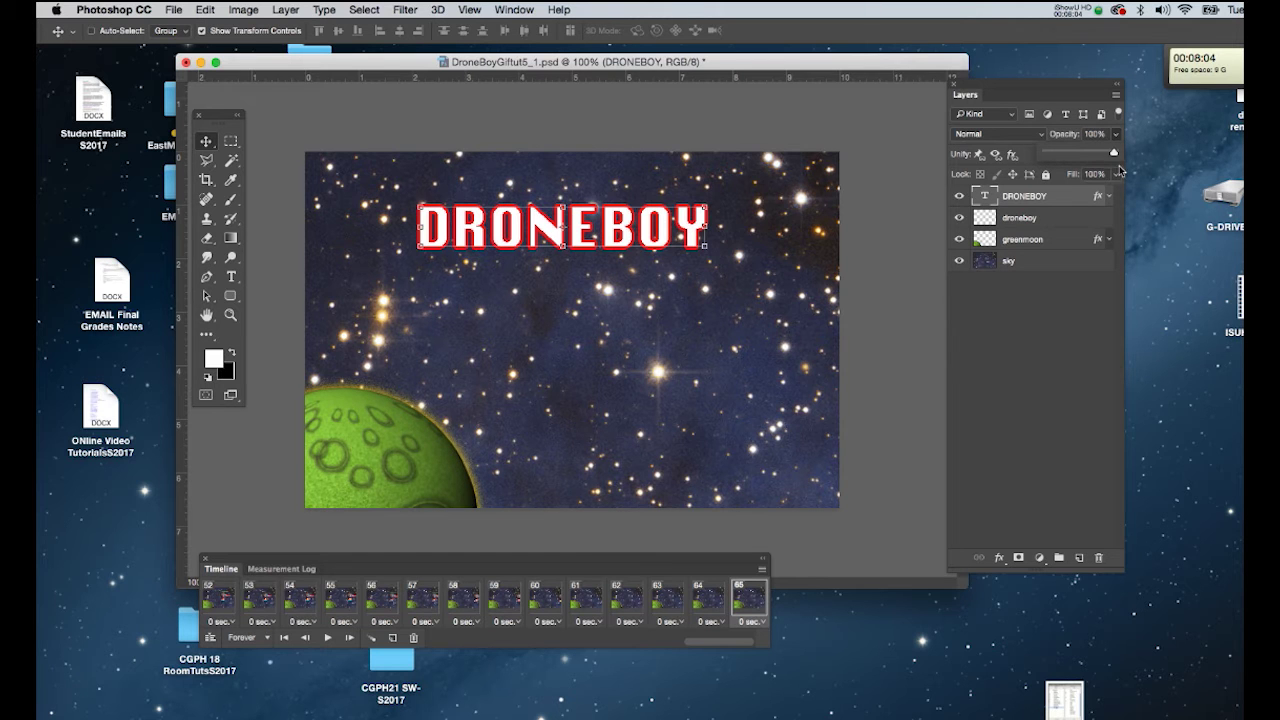
# Tween frame 65 with the previous frame, adding 15 frames for all layers with position, opacity and effects.
pyautogui.click(371, 639)
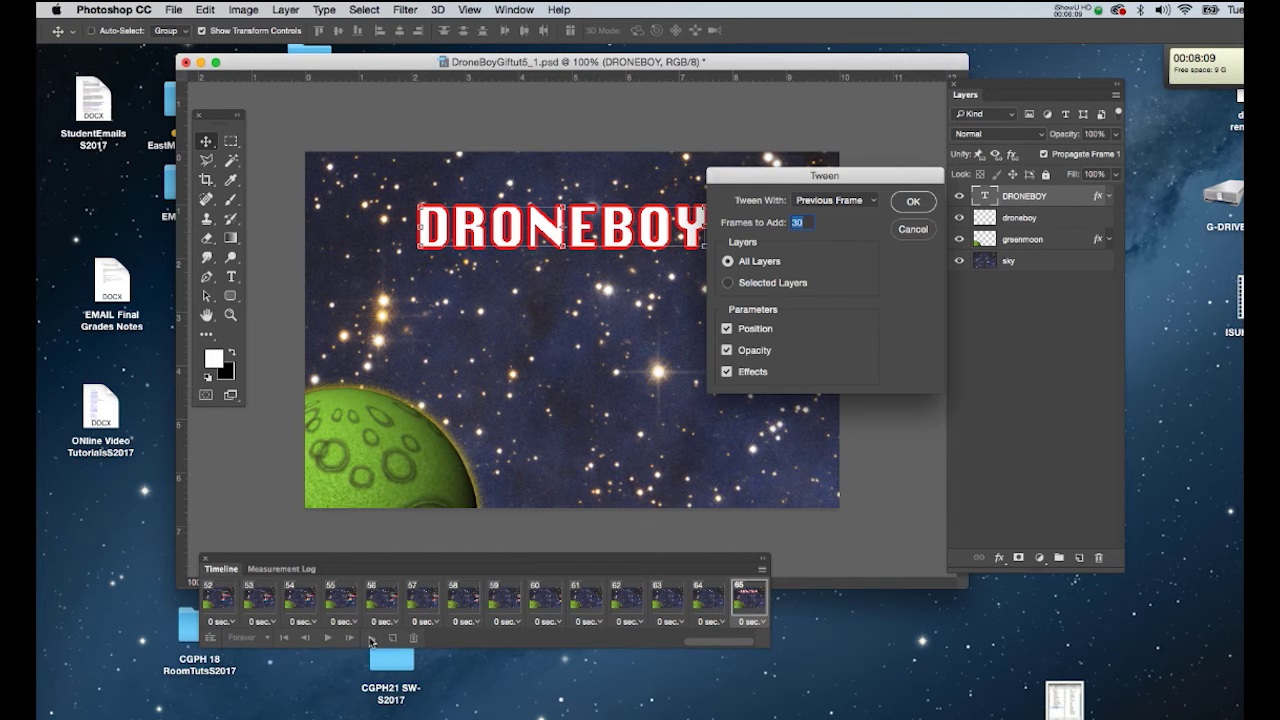
pyautogui.moveTo(787, 178); pyautogui.dragTo(890, 245)
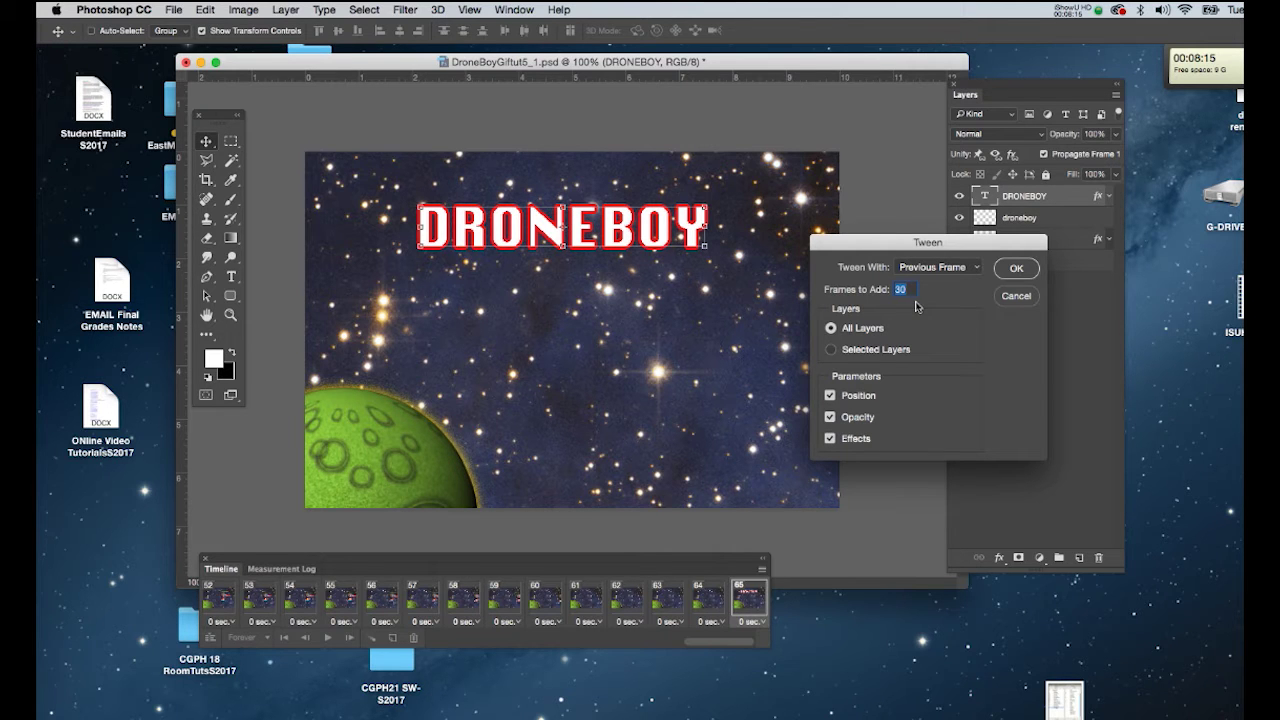
pyautogui.write('1')
pyautogui.click(1016, 268)
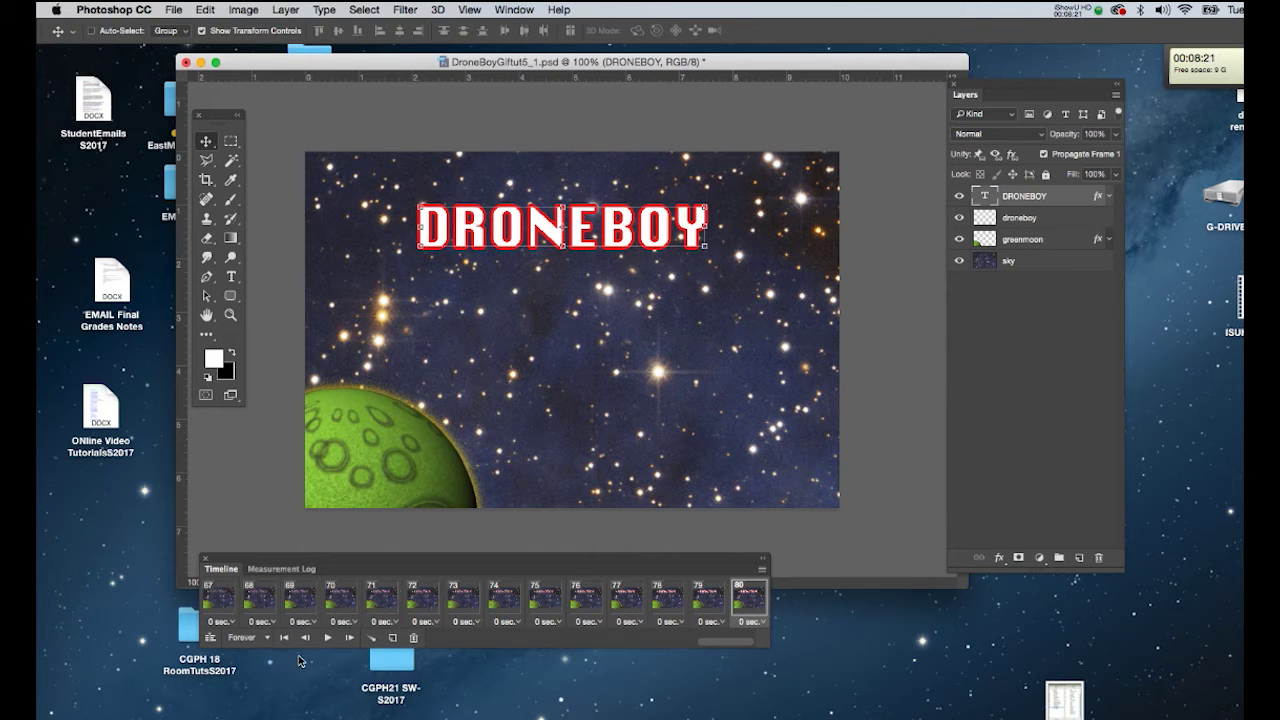
# Check individual frames of the title's fade-in, then play the animation to preview it.
pyautogui.click(423, 598)
pyautogui.click(218, 600)
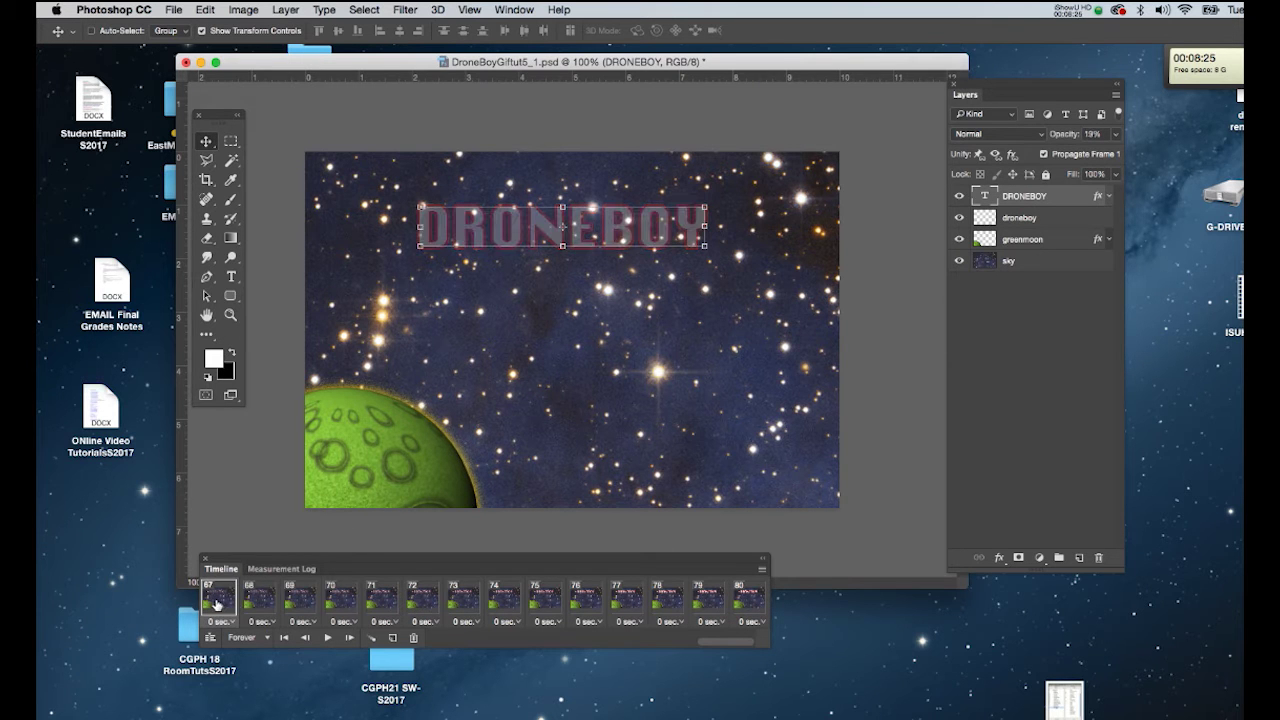
pyautogui.moveTo(722, 643); pyautogui.dragTo(674, 643)
pyautogui.click(498, 603)
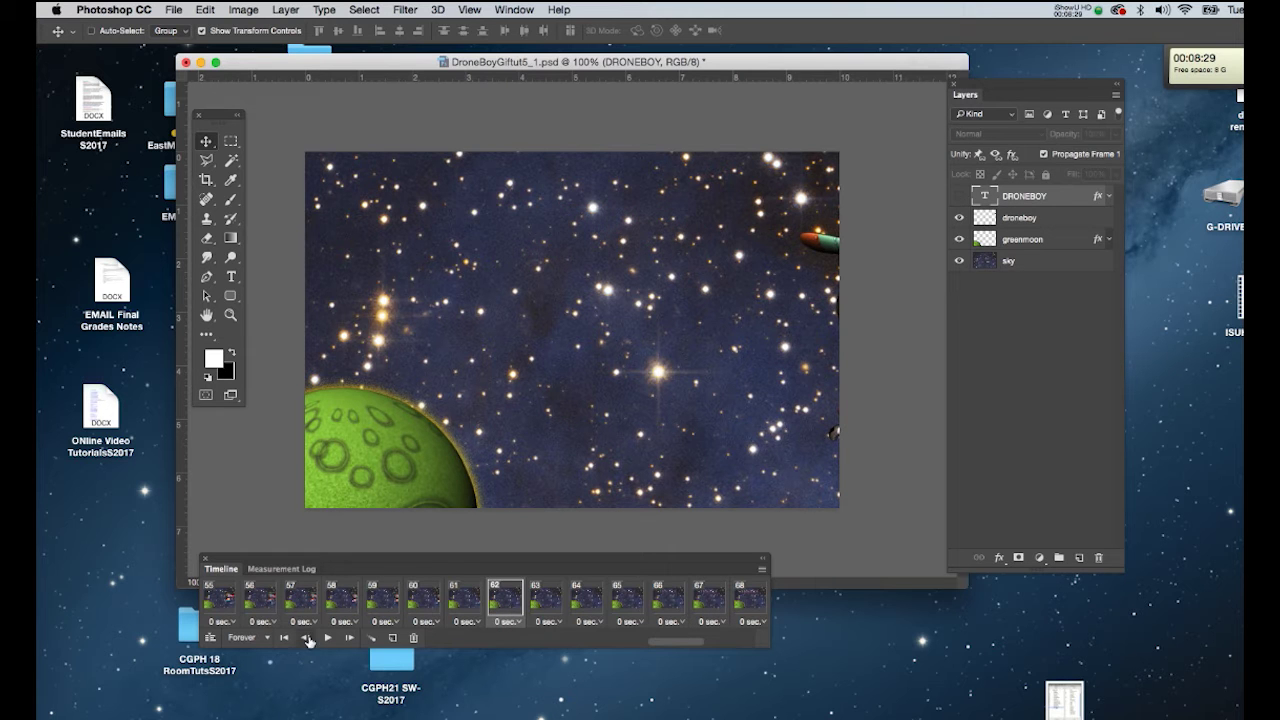
pyautogui.click(328, 638)
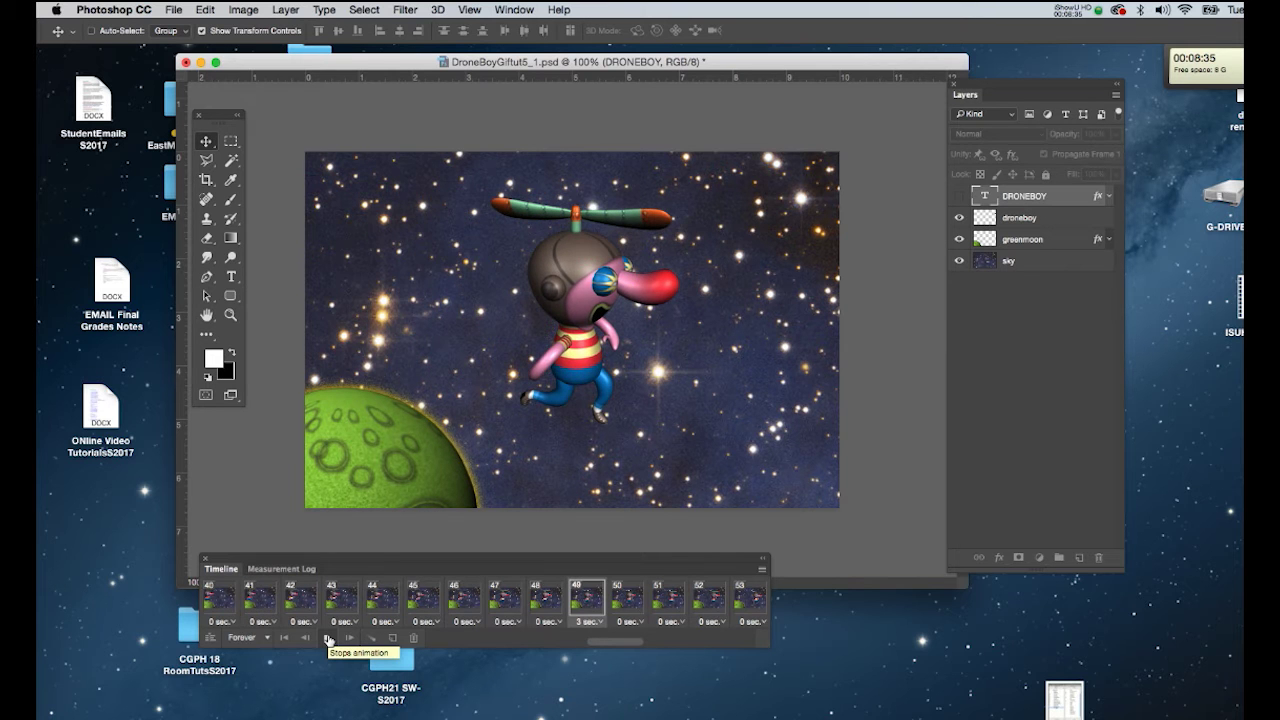
# Stop the preview, add frame 81 at the end of the animation and set the DRONEBOY text layer's opacity to 0% in it.
pyautogui.click(328, 638)
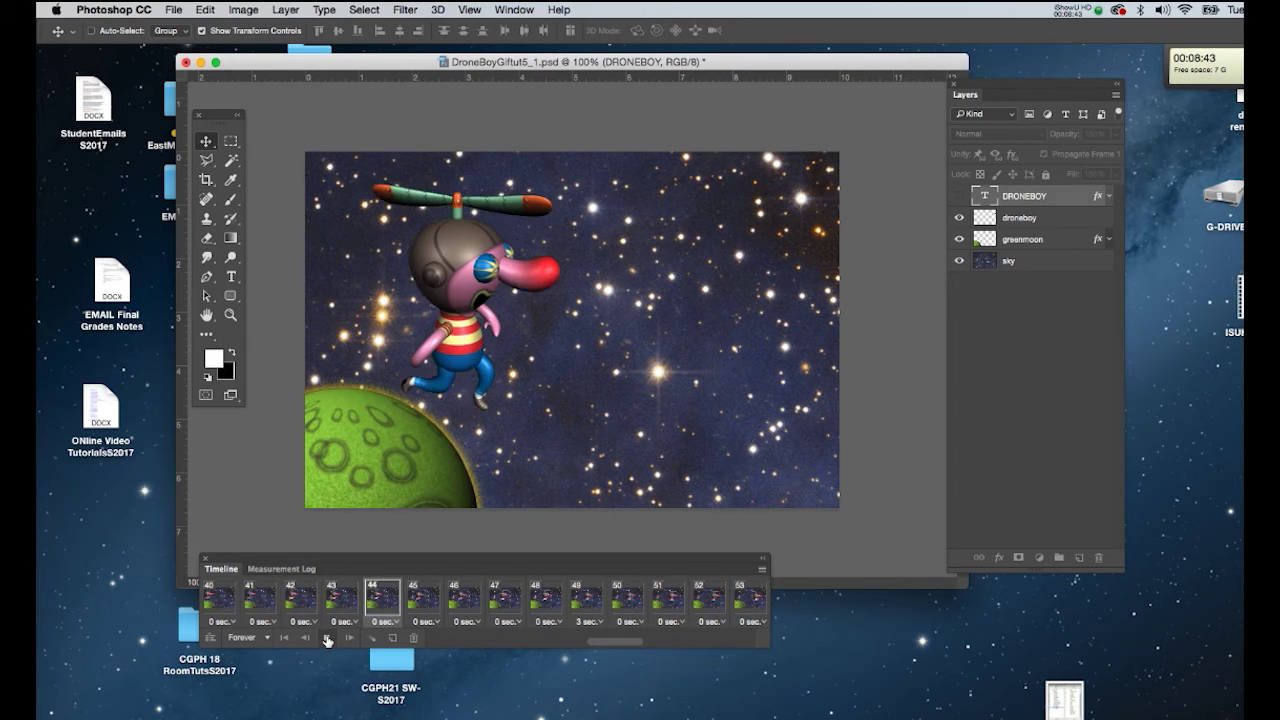
pyautogui.click(327, 638)
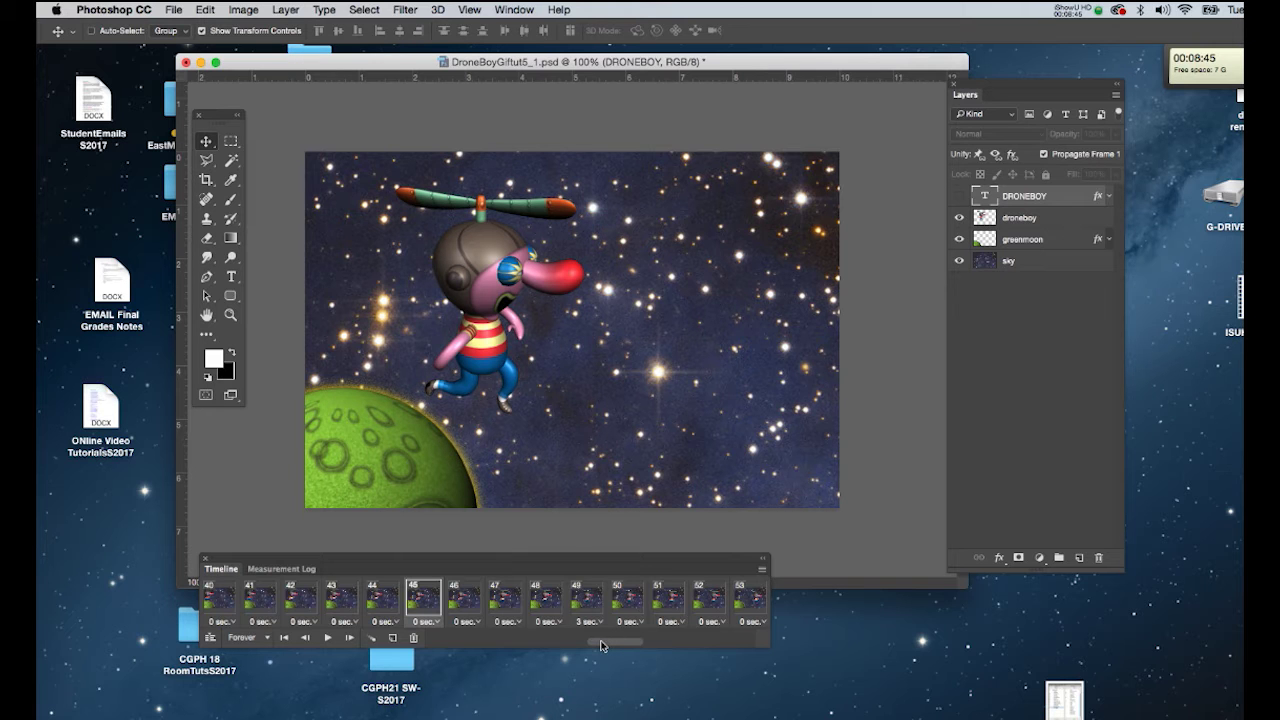
pyautogui.moveTo(602, 646); pyautogui.dragTo(745, 656)
pyautogui.click(752, 600)
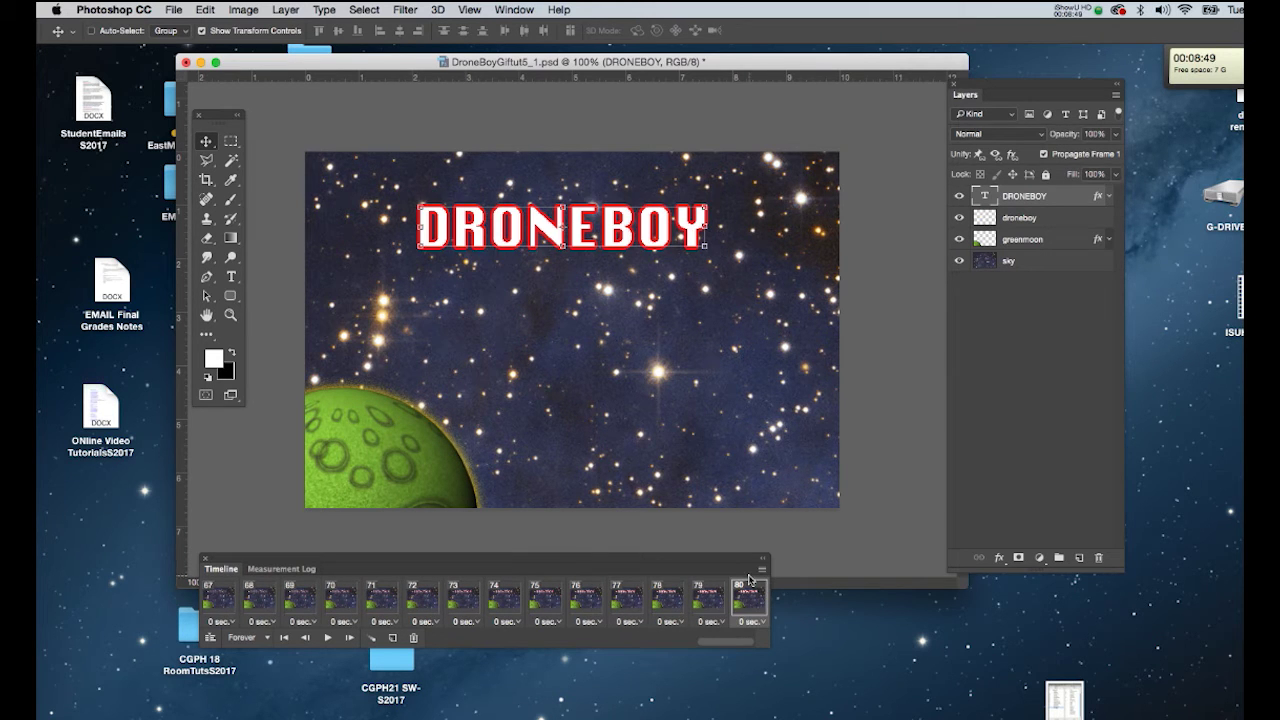
pyautogui.click(391, 639)
pyautogui.click(1117, 135)
pyautogui.moveTo(1114, 155); pyautogui.dragTo(1018, 157)
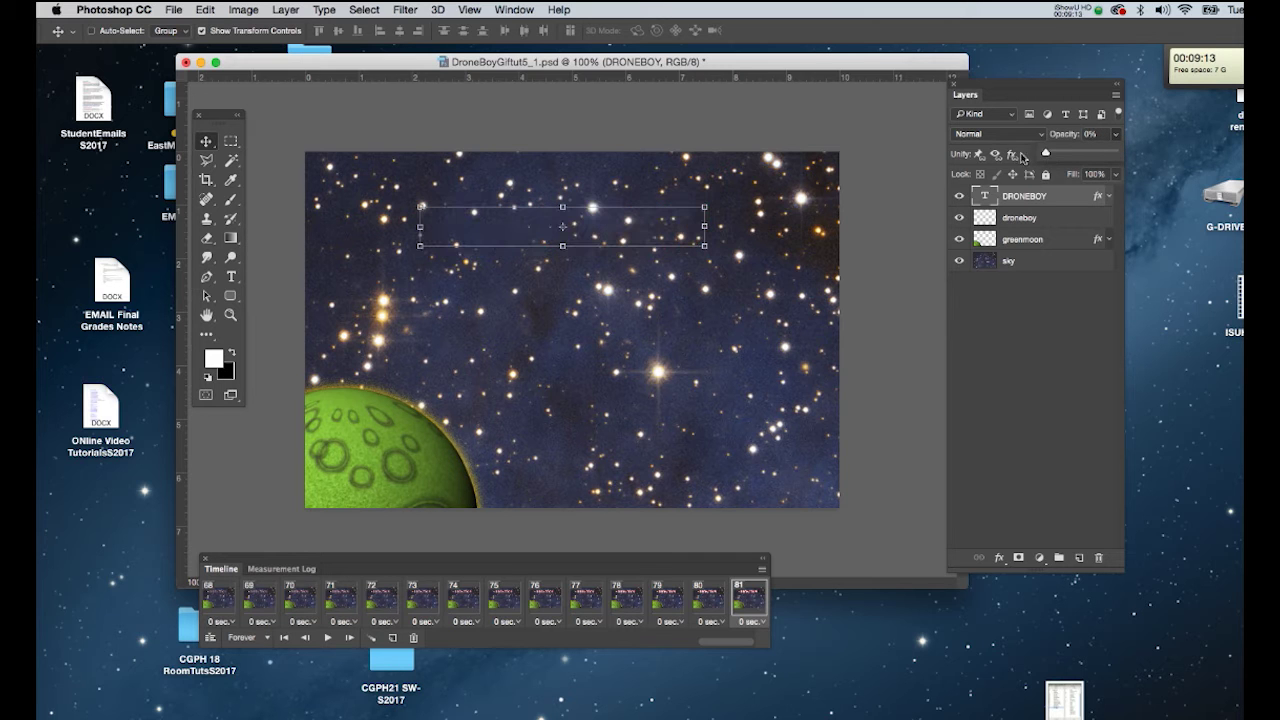
pyautogui.click(986, 359)
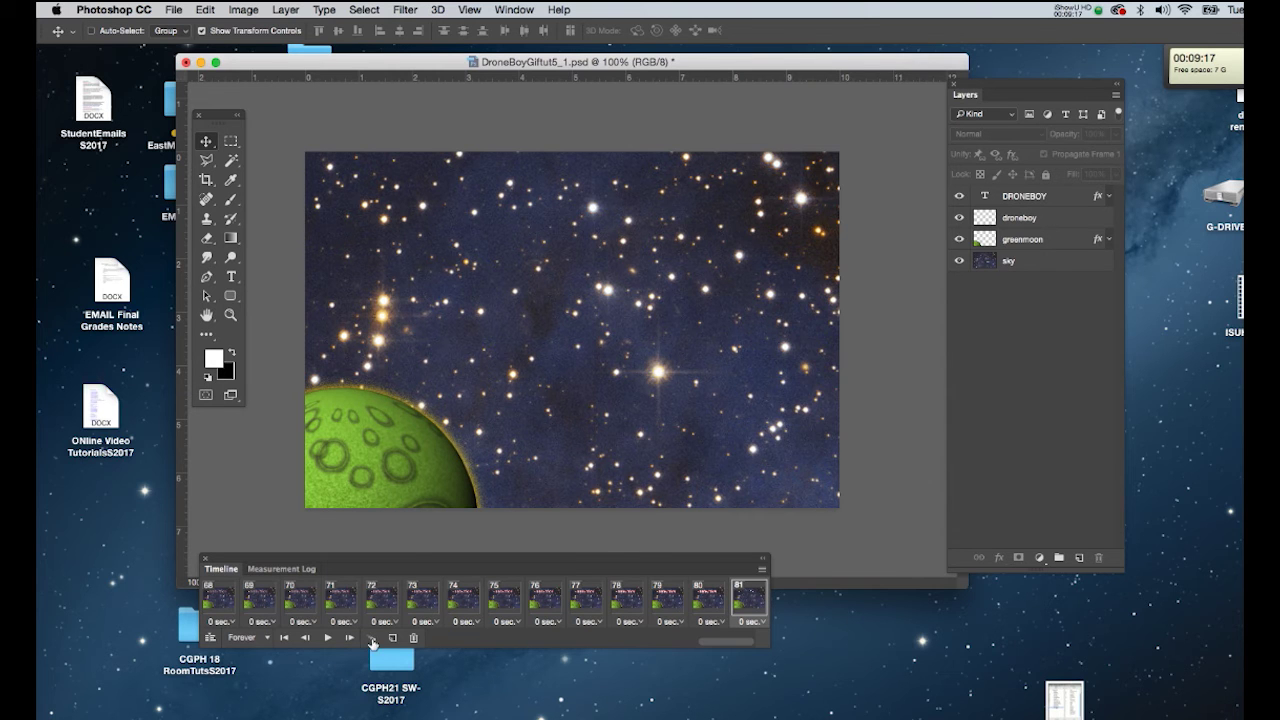
# Tween frame 81 with the previous frame, adding 15 frames for all layers with position, opacity and effects, and preview the animation.
pyautogui.click(372, 638)
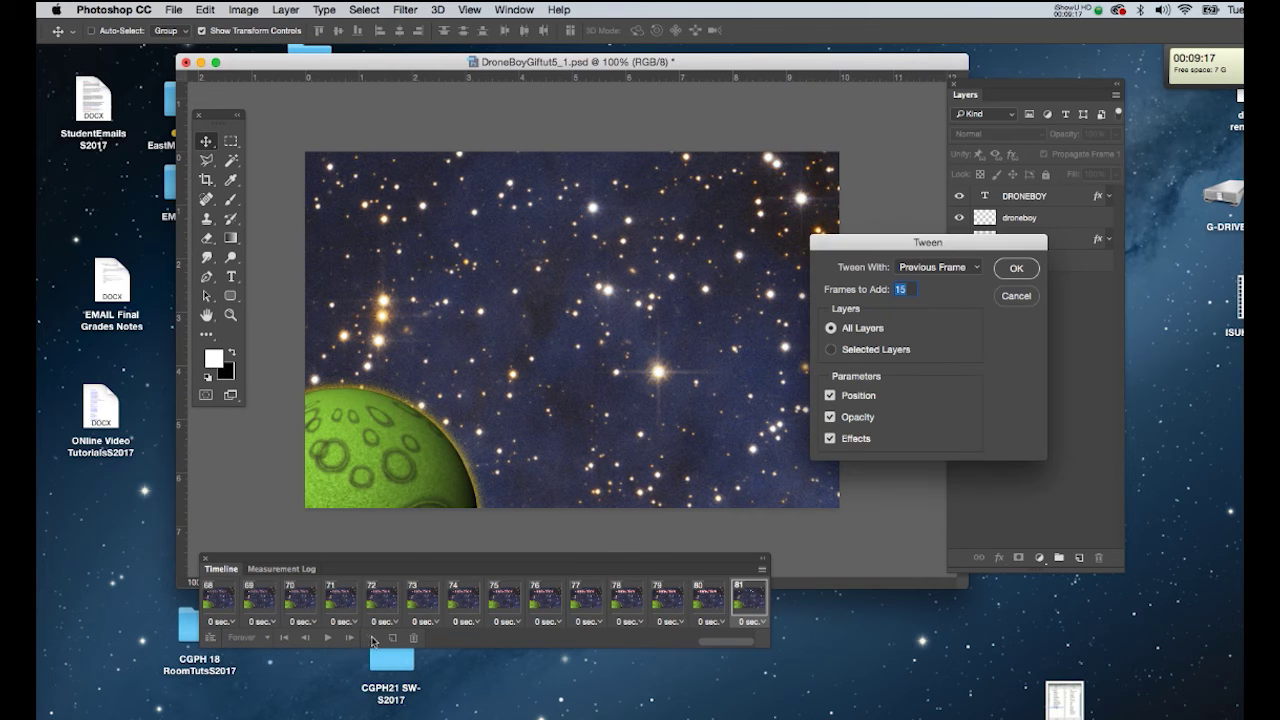
pyautogui.click(1014, 270)
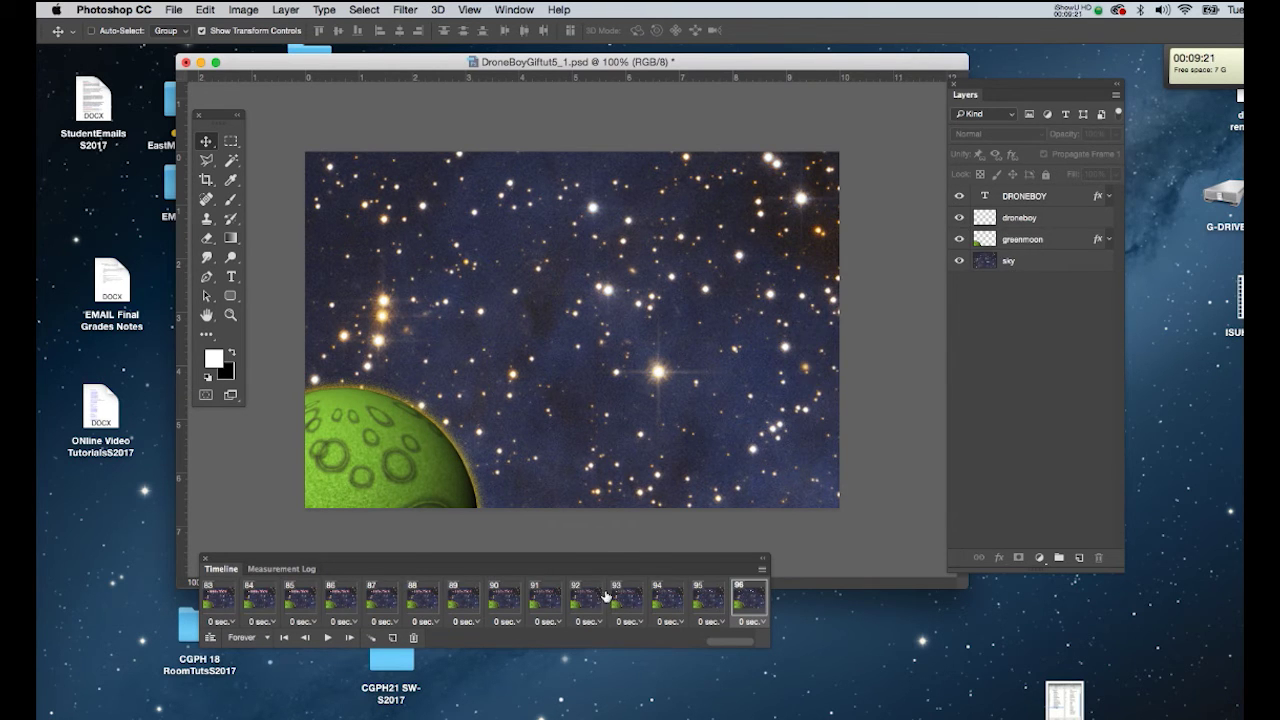
pyautogui.click(327, 637)
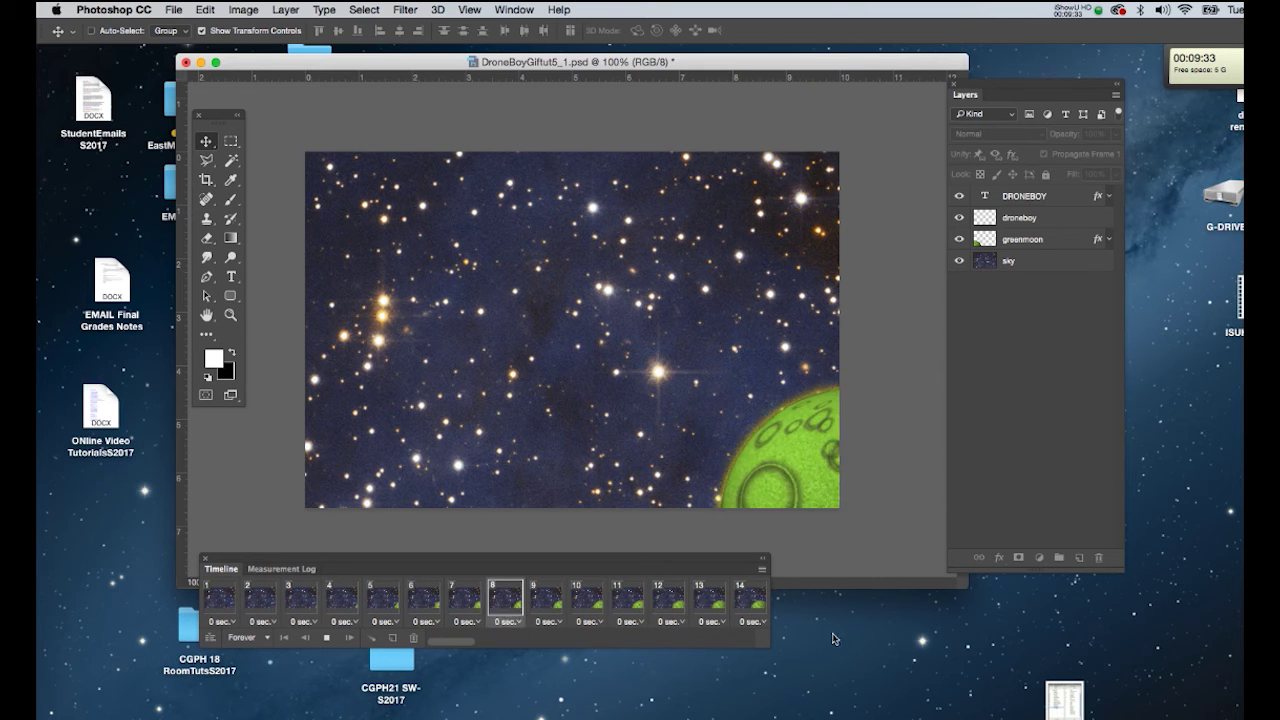
pyautogui.click(325, 640)
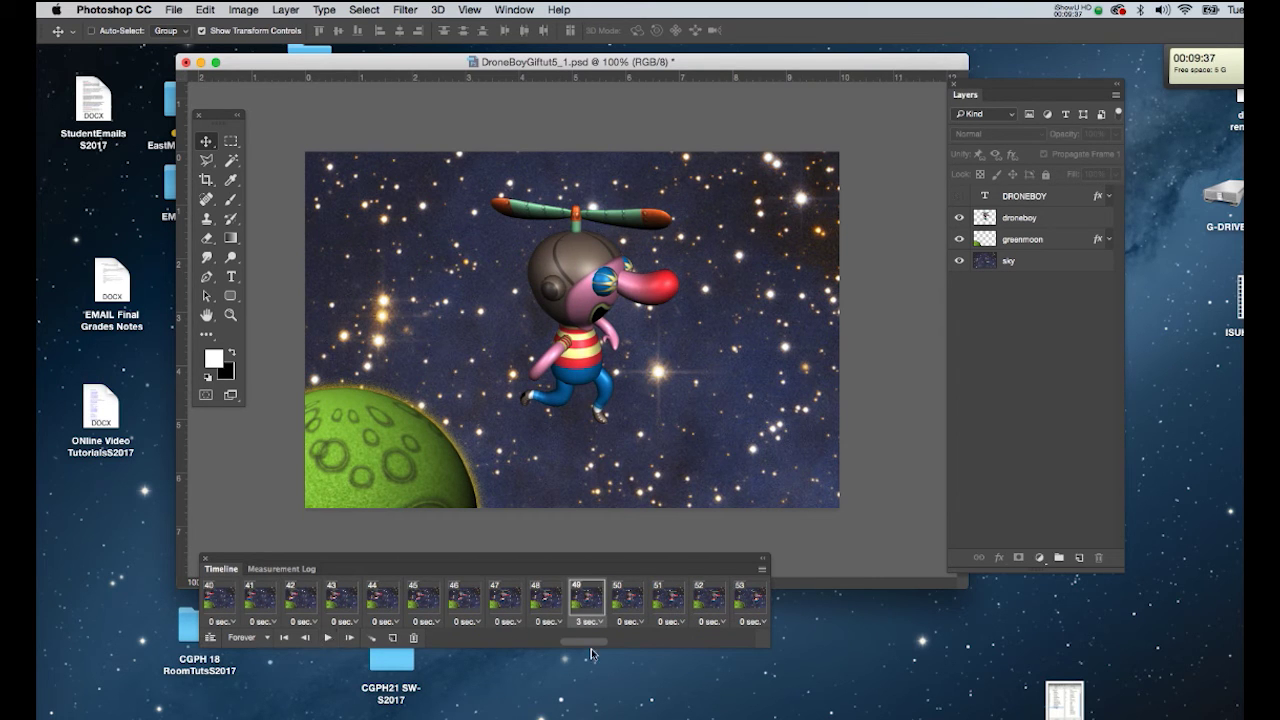
# Set the delay of frame 81, where the DRONEBOY title is fully visible, to 2 seconds.
pyautogui.moveTo(588, 648); pyautogui.dragTo(715, 648)
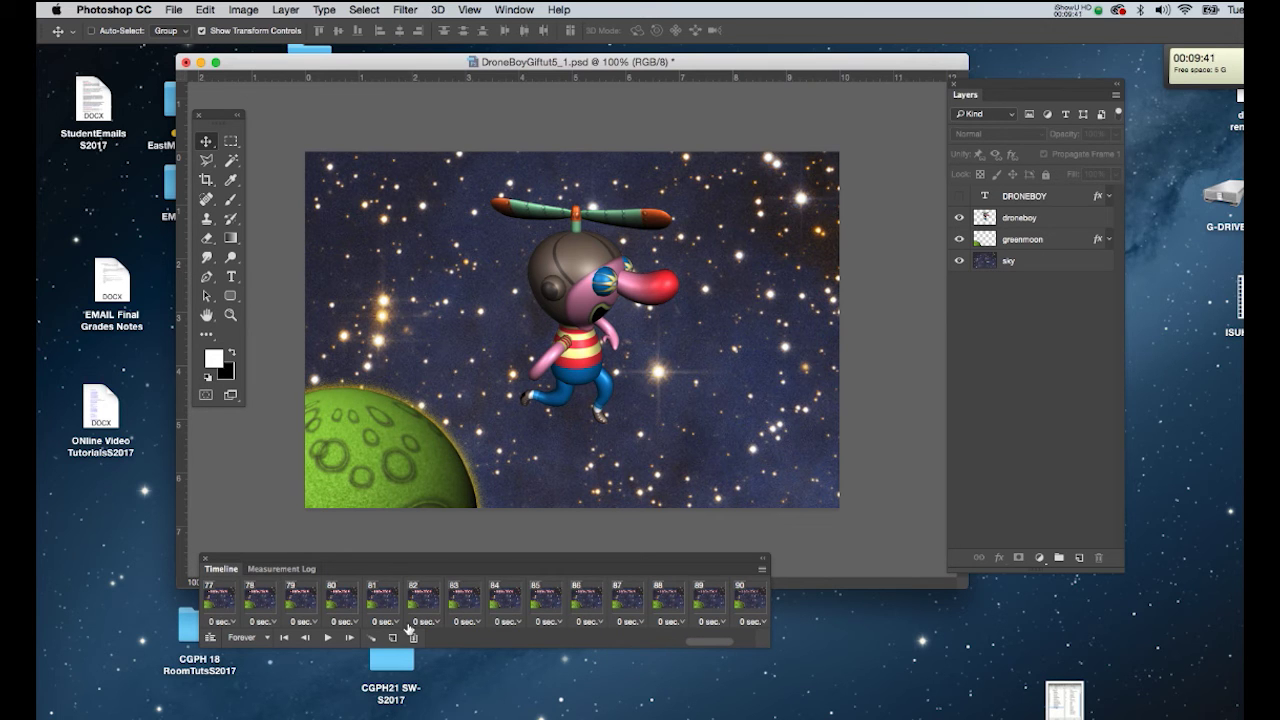
pyautogui.click(385, 597)
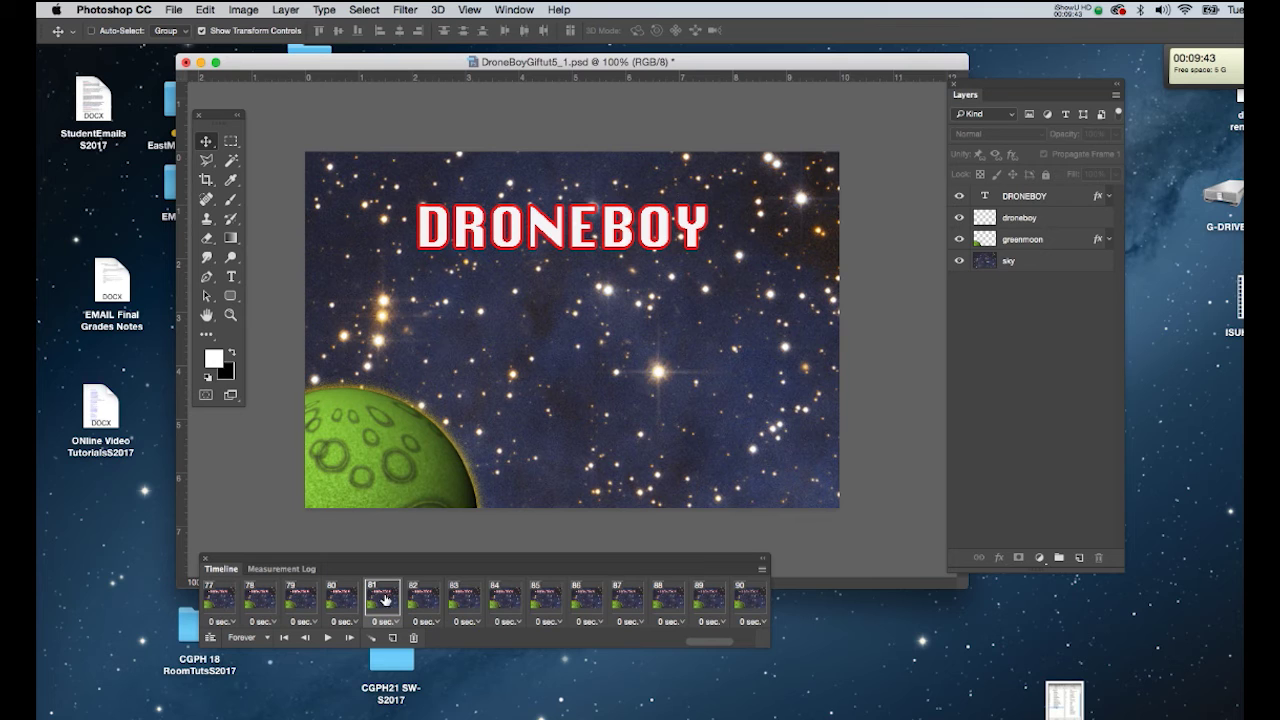
pyautogui.click(385, 621)
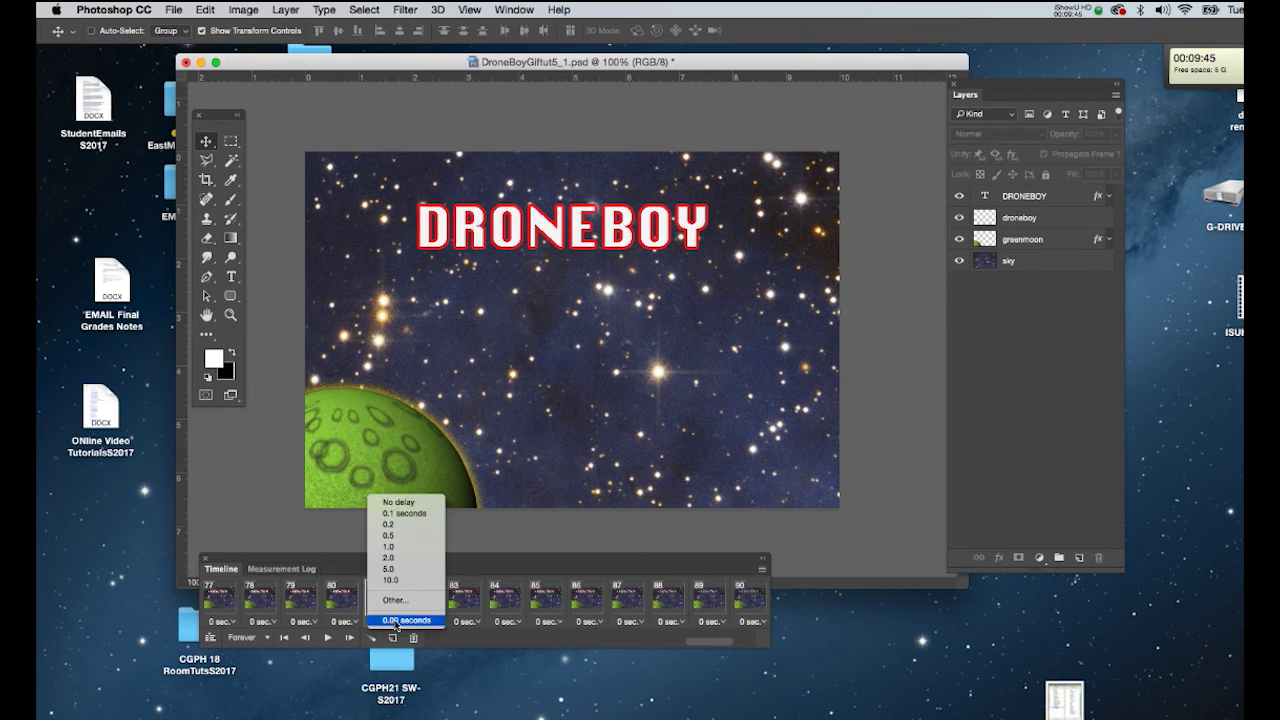
pyautogui.click(421, 563)
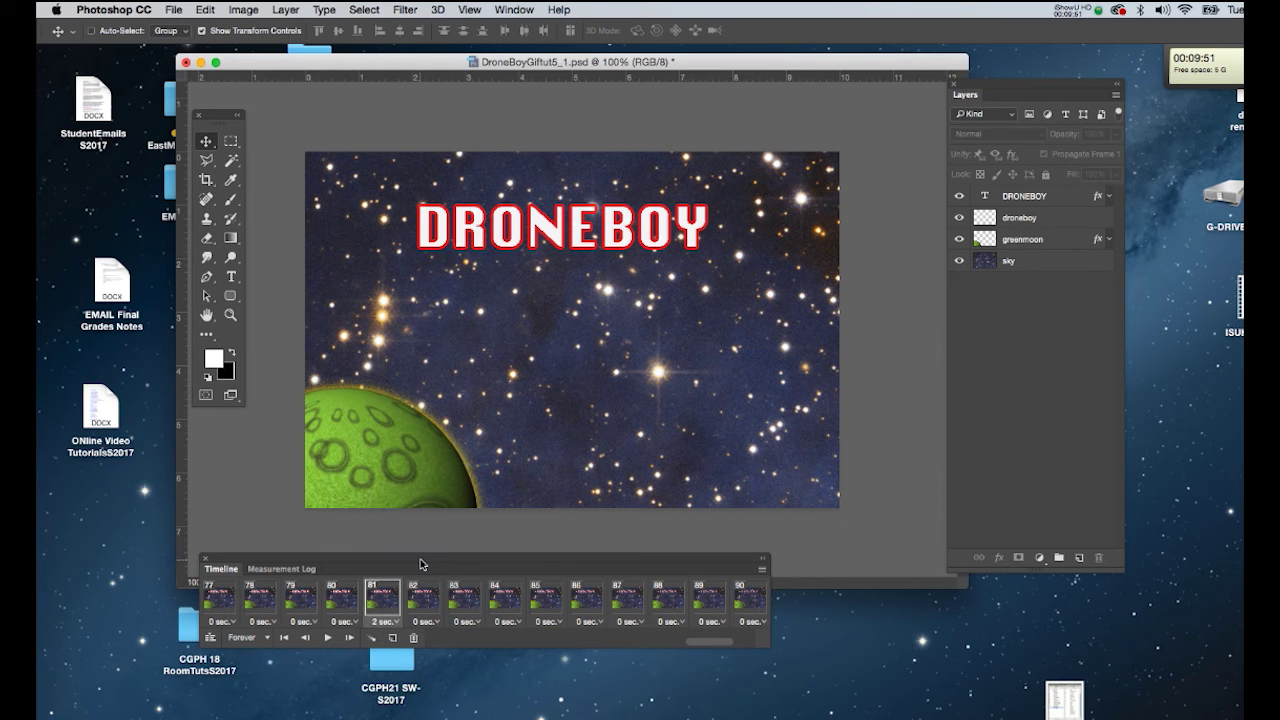
# Save the document and play the animation to preview it, stopping playback at the droneboy's pause frame.
pyautogui.press('super+s')
pyautogui.click(328, 638)
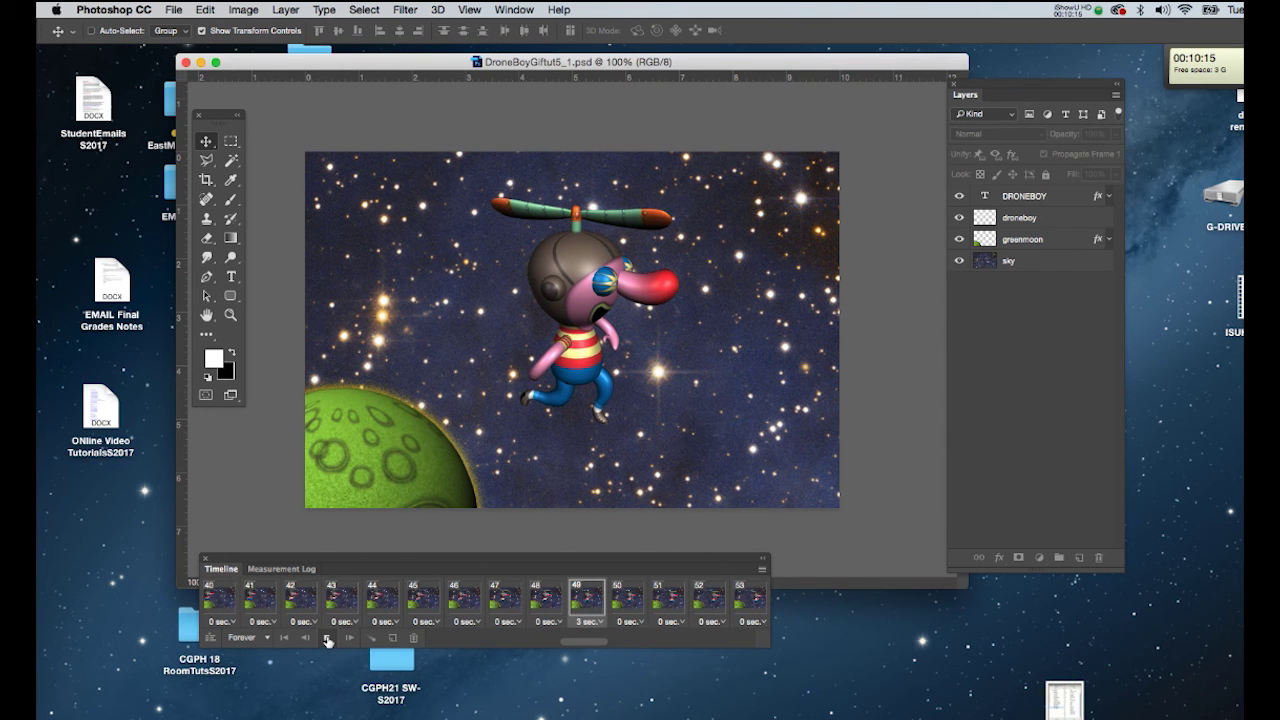
pyautogui.click(327, 639)
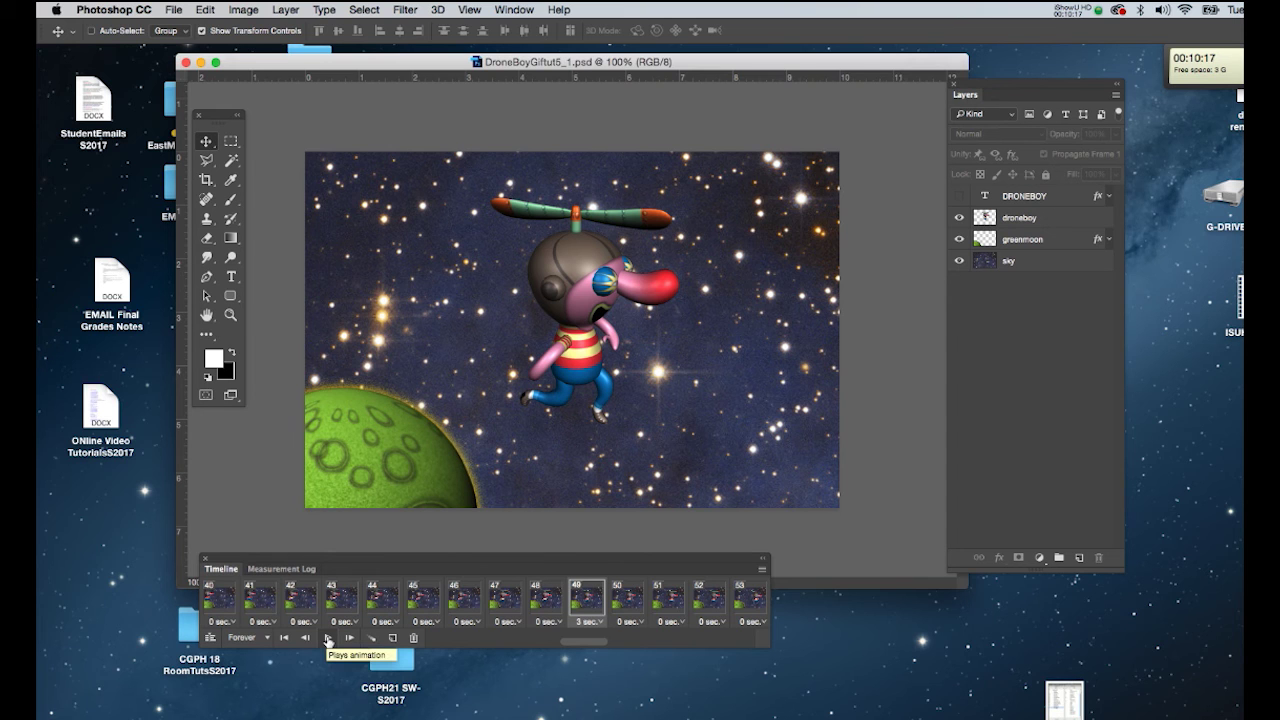